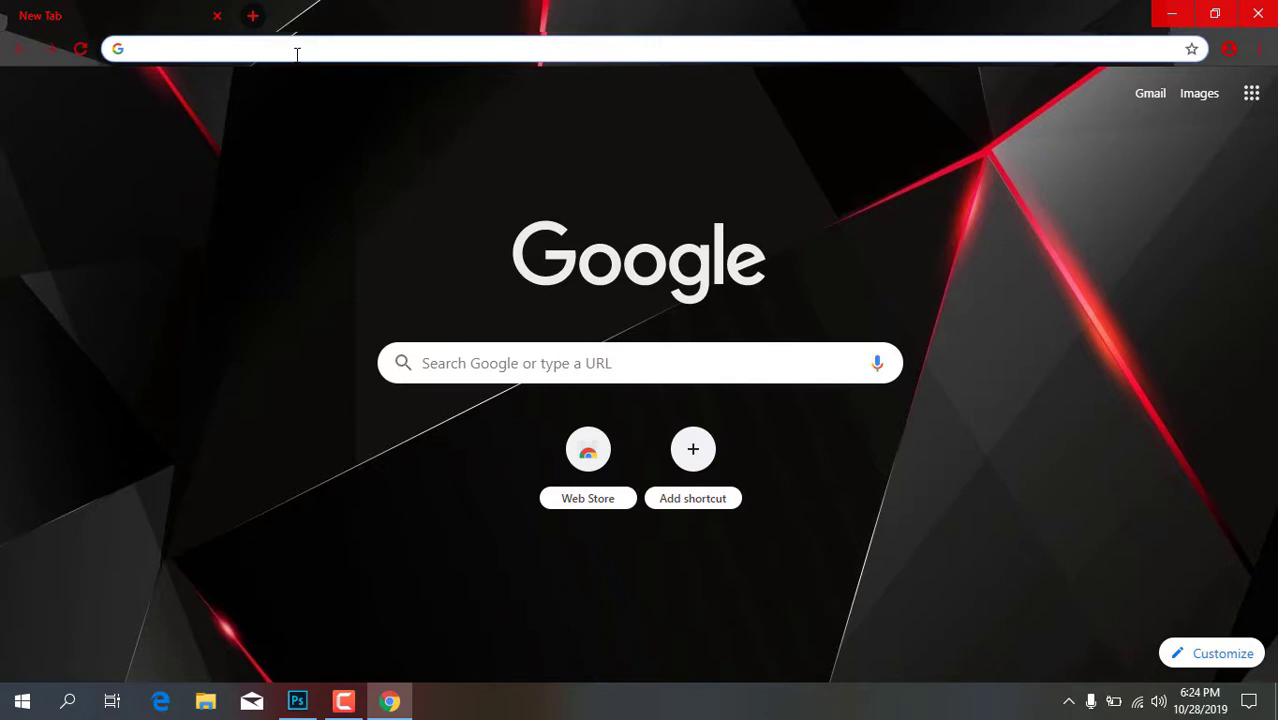
Search Google for 'countryside' and switch to the Images results.
{"action": "type", "text": "cou"}
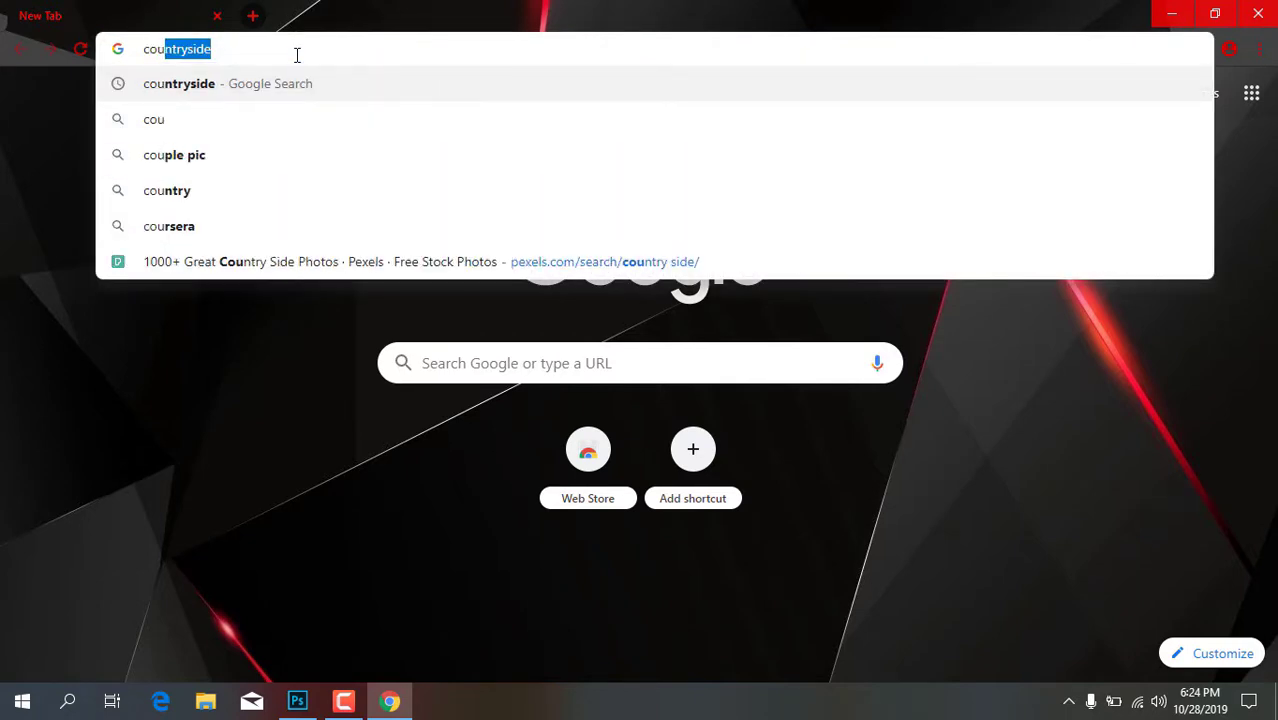
{"action": "type", "text": "ntr"}
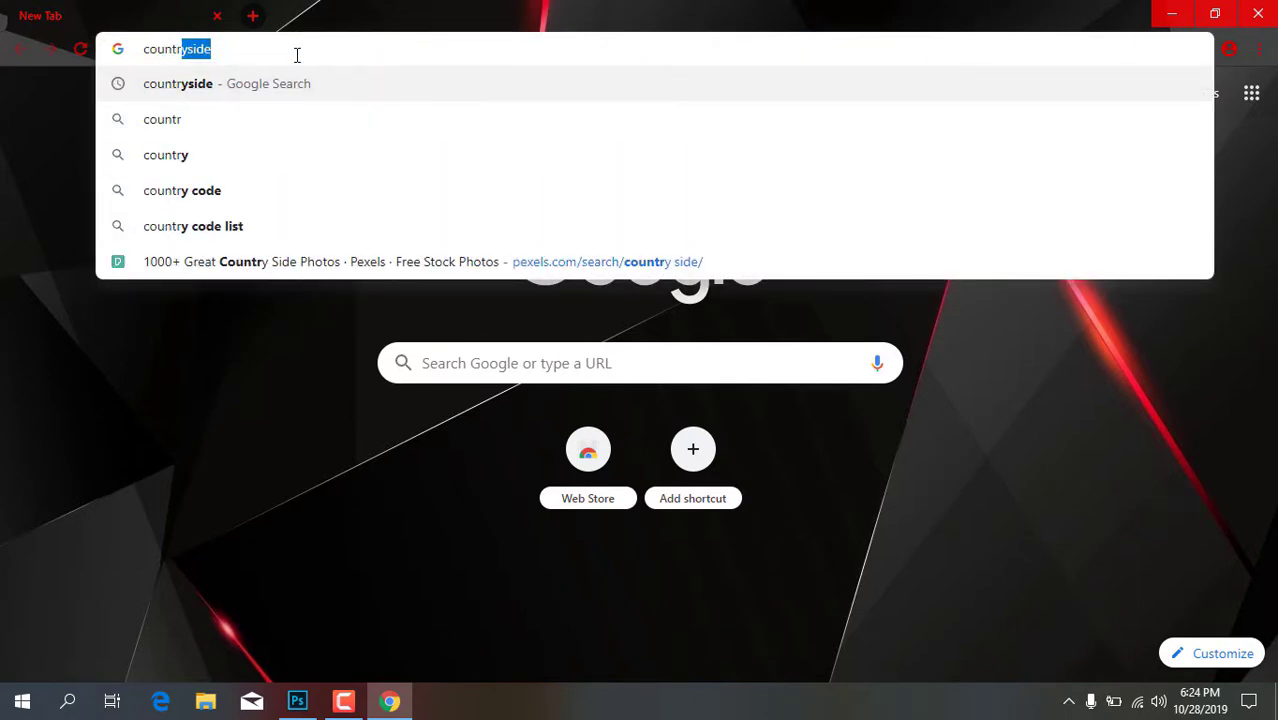
{"action": "type", "text": "yside"}
{"action": "key", "text": "Return"}
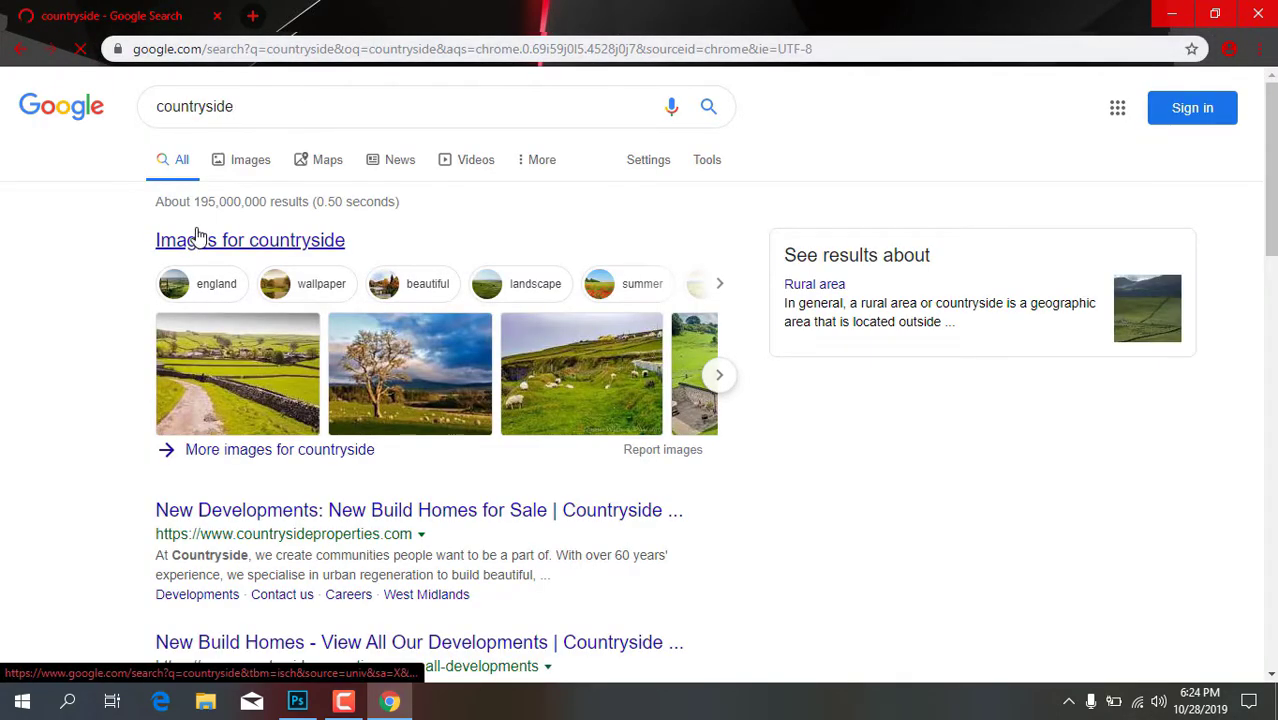
{"action": "left_click", "coordinate": [241, 170]}
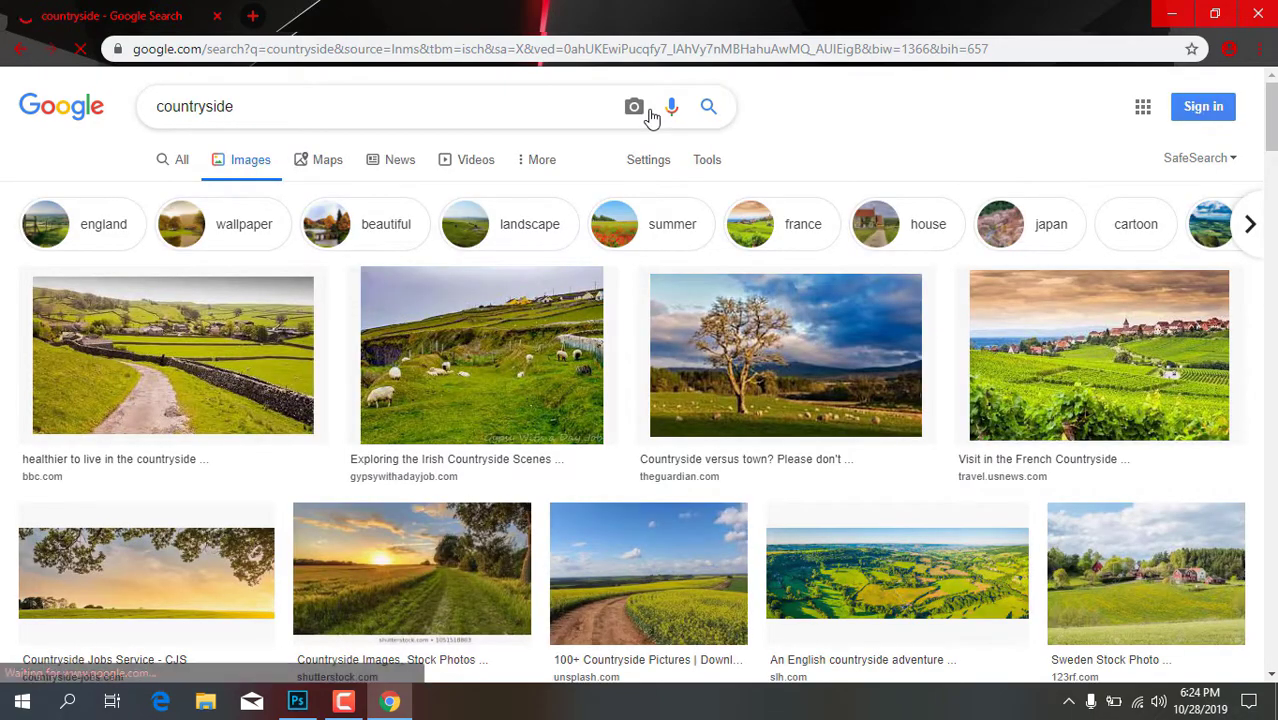
Scroll through the countryside image thumbnails to find a suitable photo.
{"action": "scroll", "coordinate": [515, 344], "scroll_direction": "down", "scroll_amount": 2}
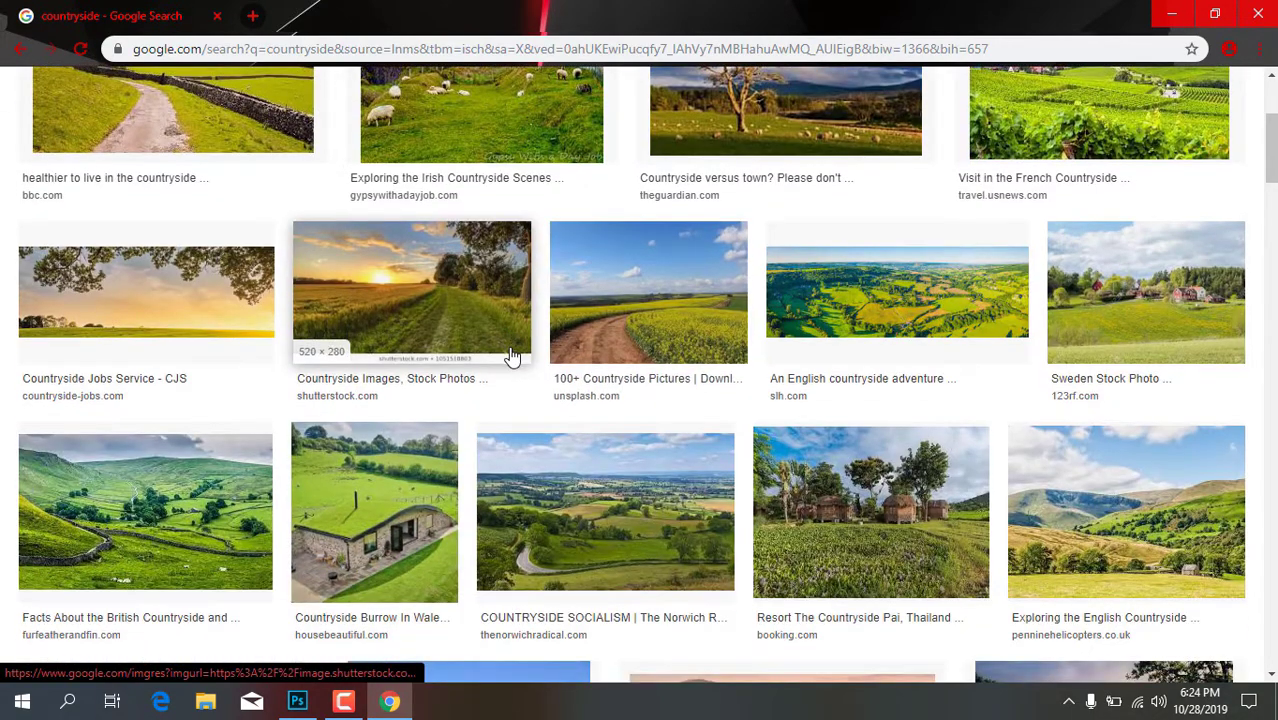
{"action": "scroll", "coordinate": [513, 350], "scroll_direction": "down", "scroll_amount": 4}
{"action": "scroll", "coordinate": [512, 357], "scroll_direction": "down", "scroll_amount": 3}
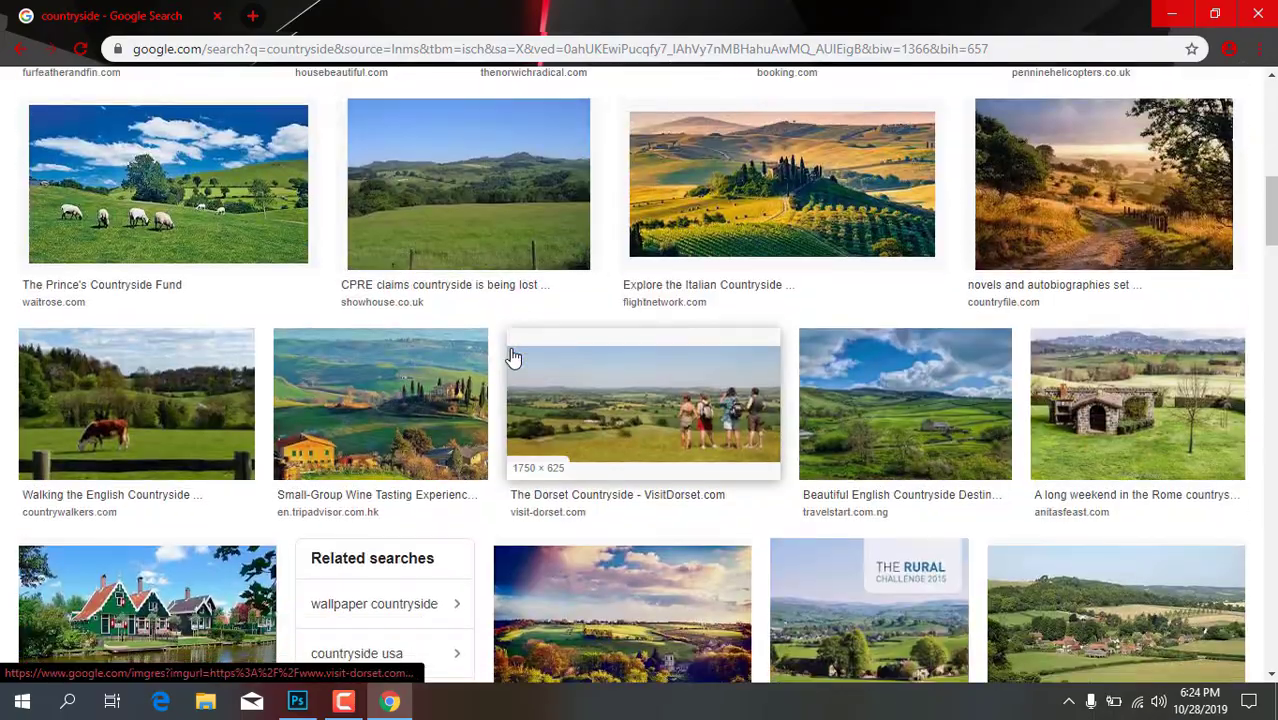
{"action": "scroll", "coordinate": [513, 357], "scroll_direction": "down", "scroll_amount": 3}
{"action": "scroll", "coordinate": [513, 360], "scroll_direction": "down", "scroll_amount": 4}
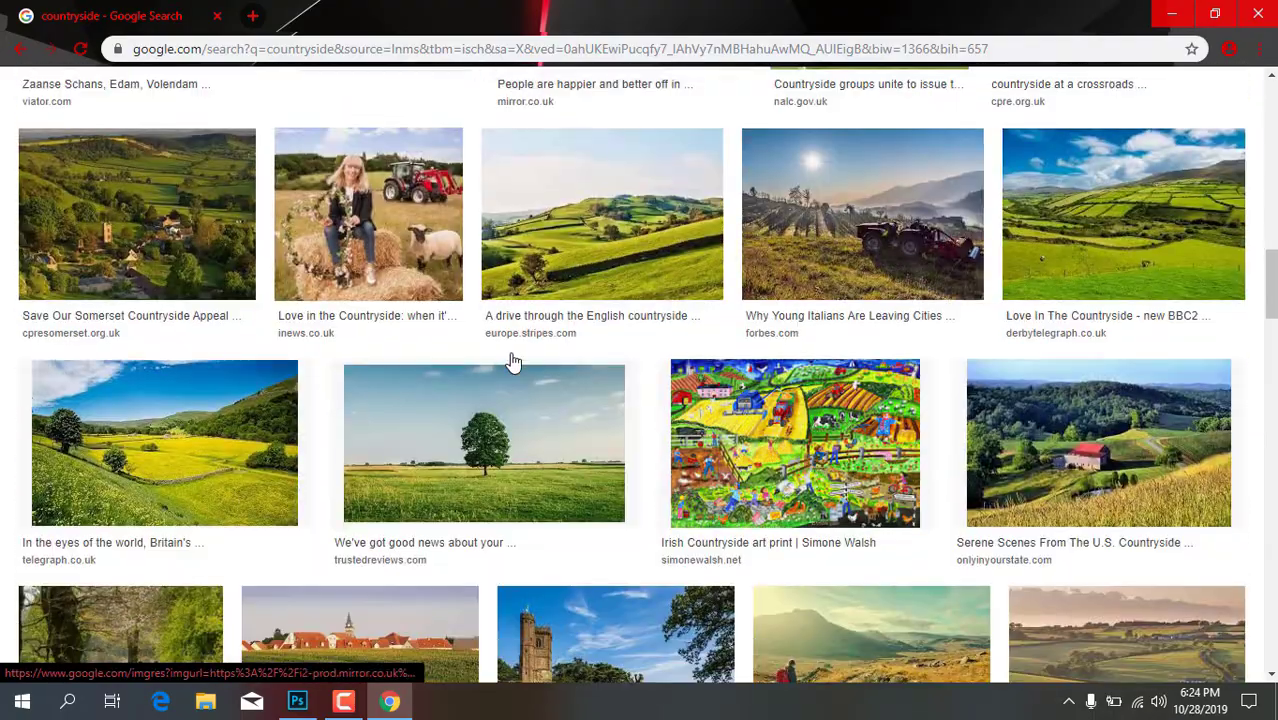
{"action": "scroll", "coordinate": [512, 365], "scroll_direction": "down", "scroll_amount": 4}
{"action": "scroll", "coordinate": [513, 363], "scroll_direction": "up", "scroll_amount": 2}
{"action": "scroll", "coordinate": [518, 340], "scroll_direction": "up", "scroll_amount": 1}
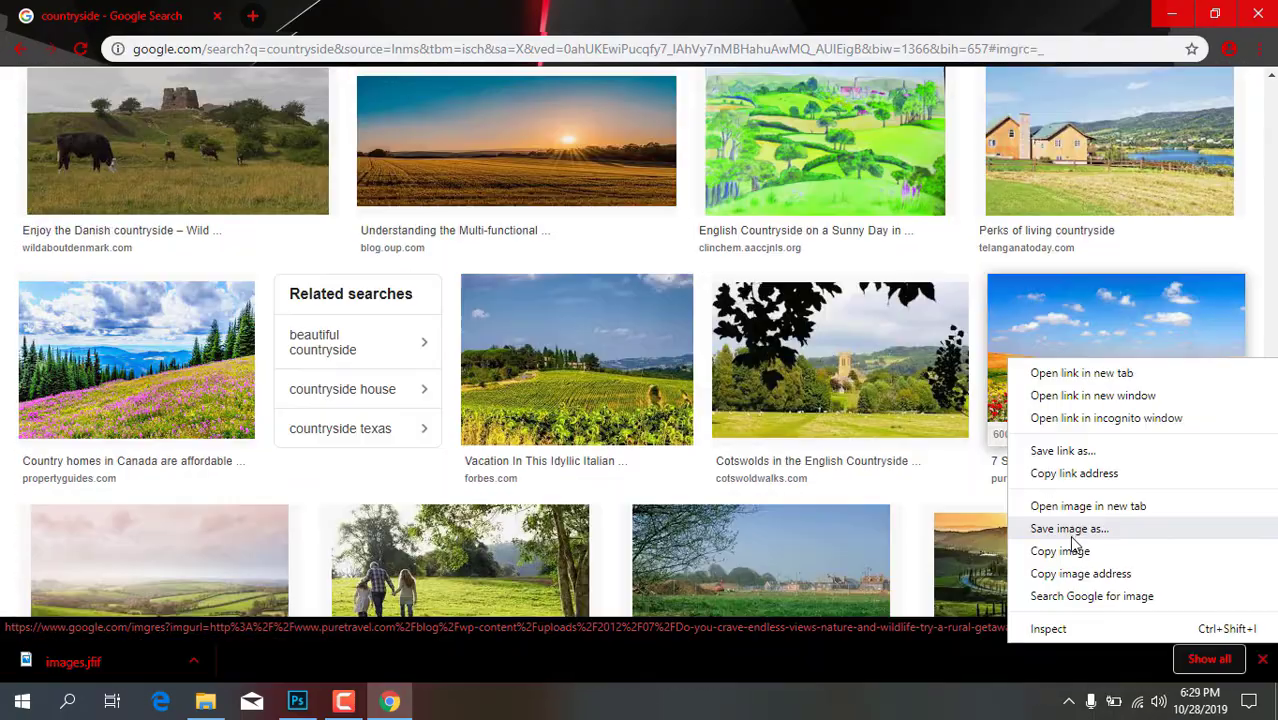
Save the red poppy-field photo as 'images (2).jfif' in Videos and reveal it in File Explorer.
{"action": "left_click", "coordinate": [1069, 533]}
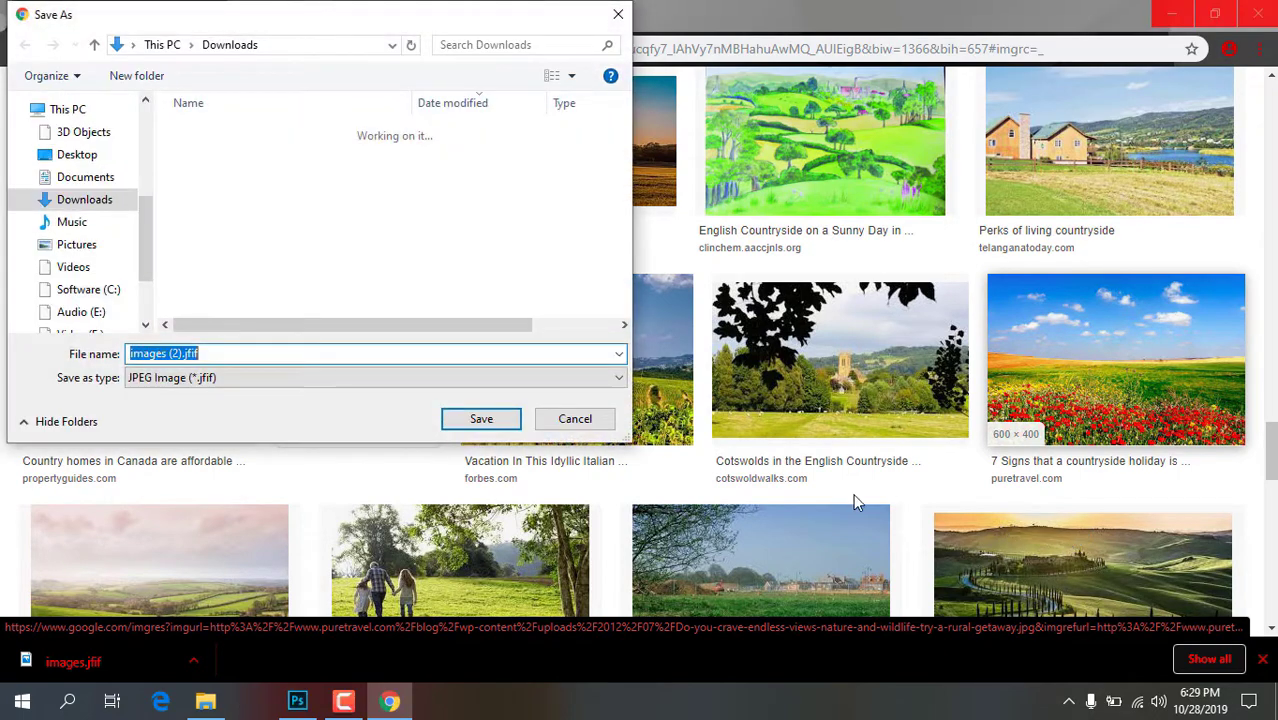
{"action": "left_click", "coordinate": [81, 274]}
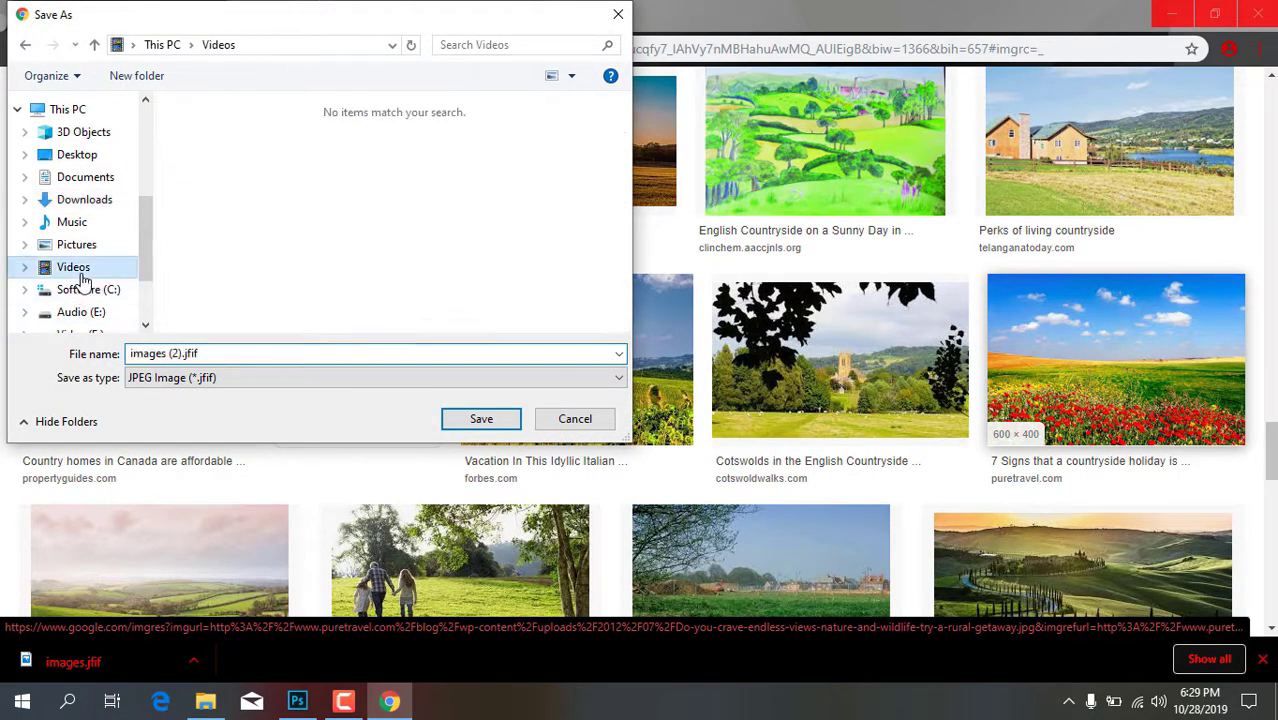
{"action": "left_click", "coordinate": [497, 420]}
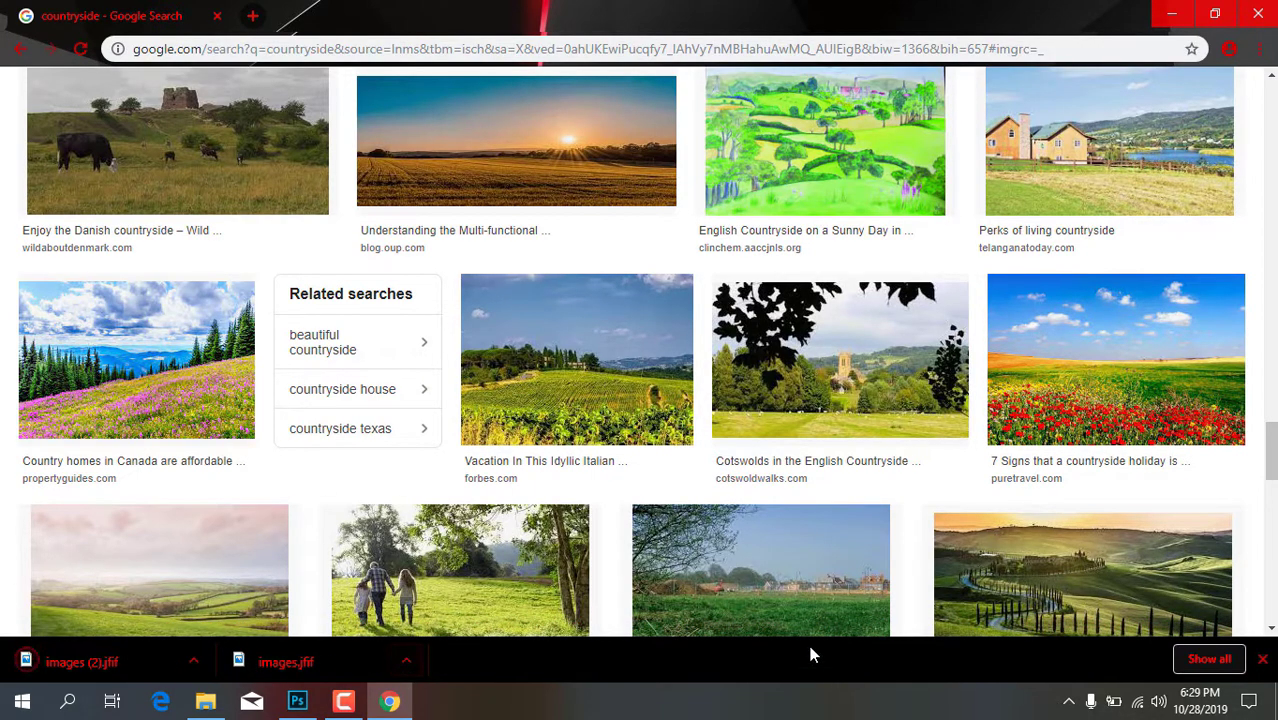
{"action": "left_click", "coordinate": [183, 659]}
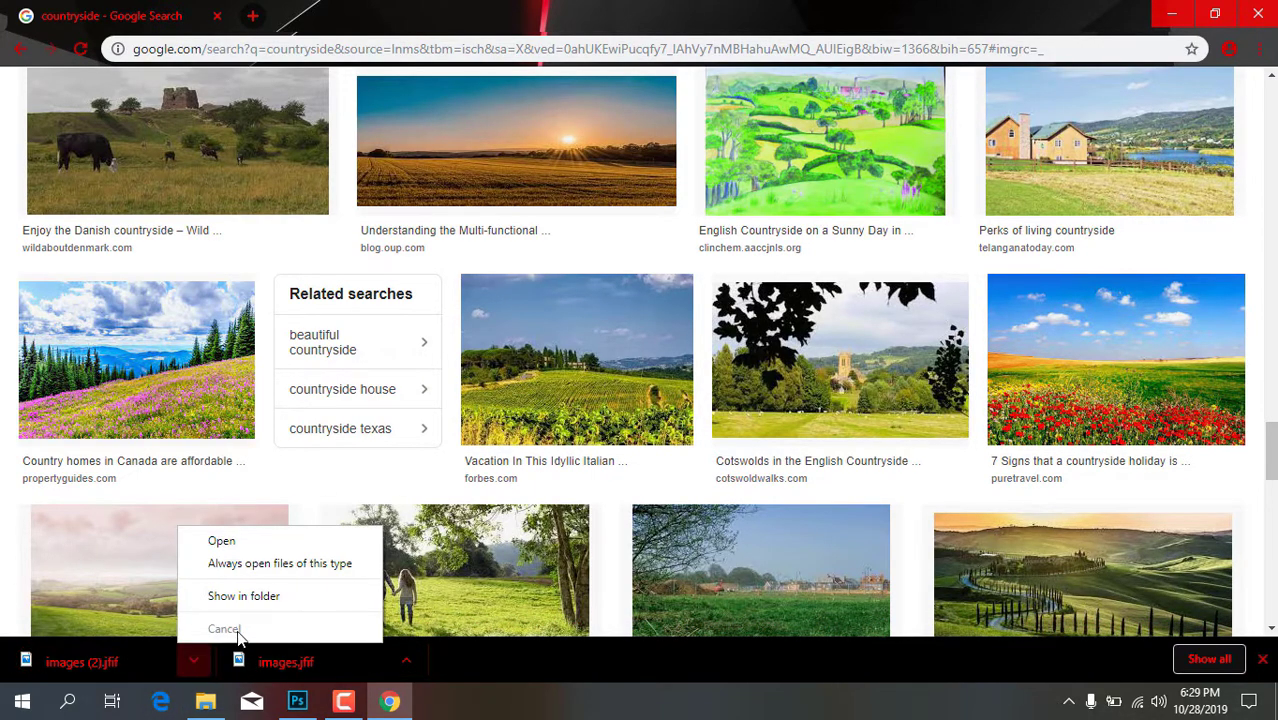
{"action": "left_click", "coordinate": [243, 596]}
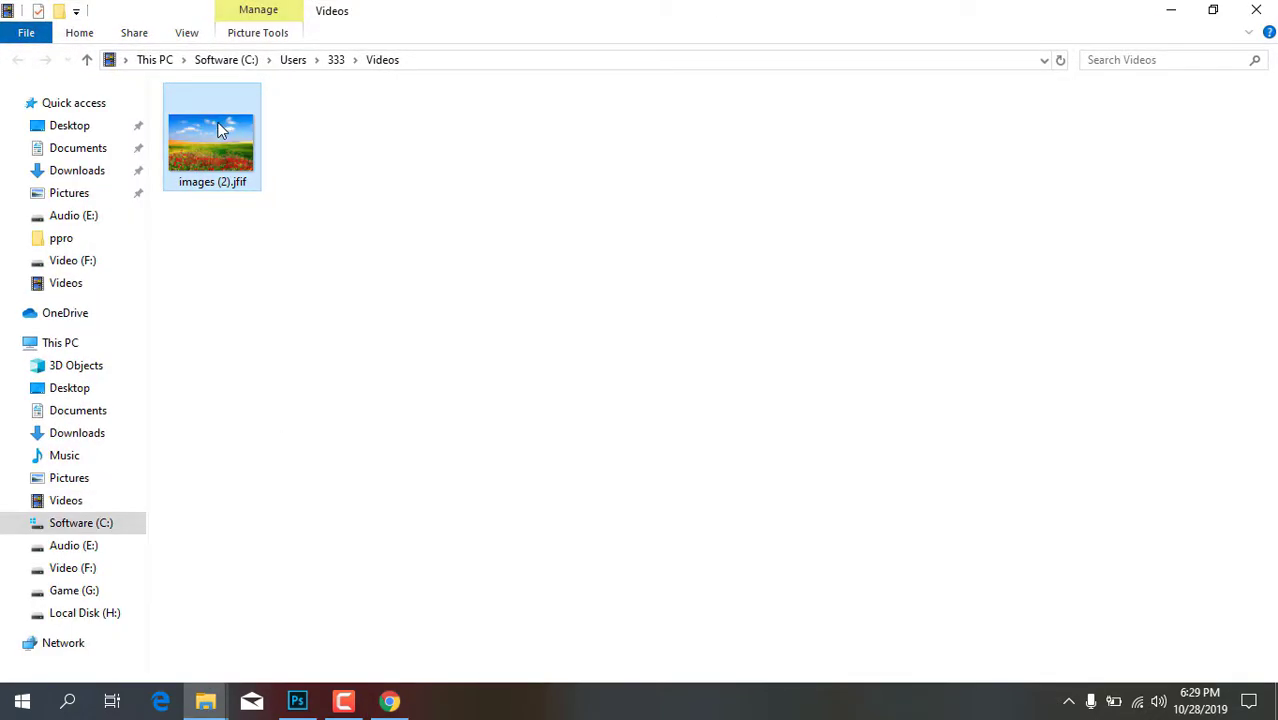
Inspect the Properties of images (2).jfif, confirming its 275 x 183 pixel dimensions on the Details tab.
{"action": "right_click", "coordinate": [221, 130]}
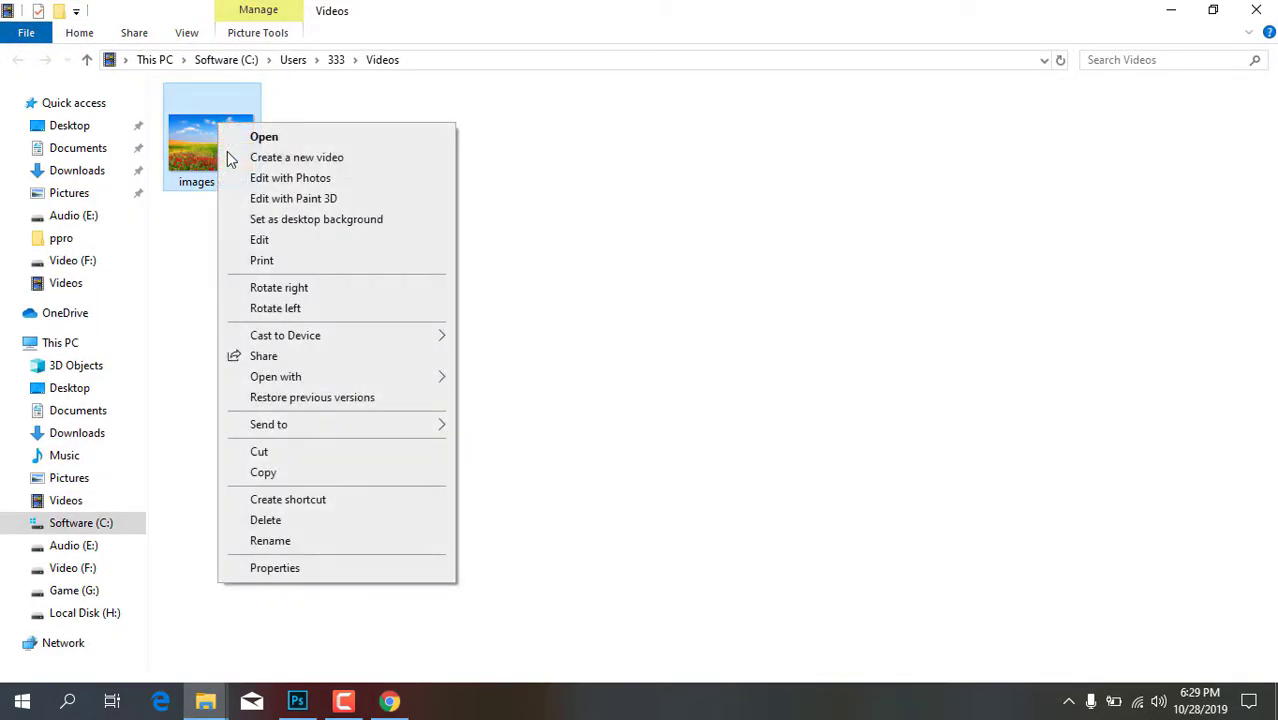
{"action": "left_click", "coordinate": [275, 568]}
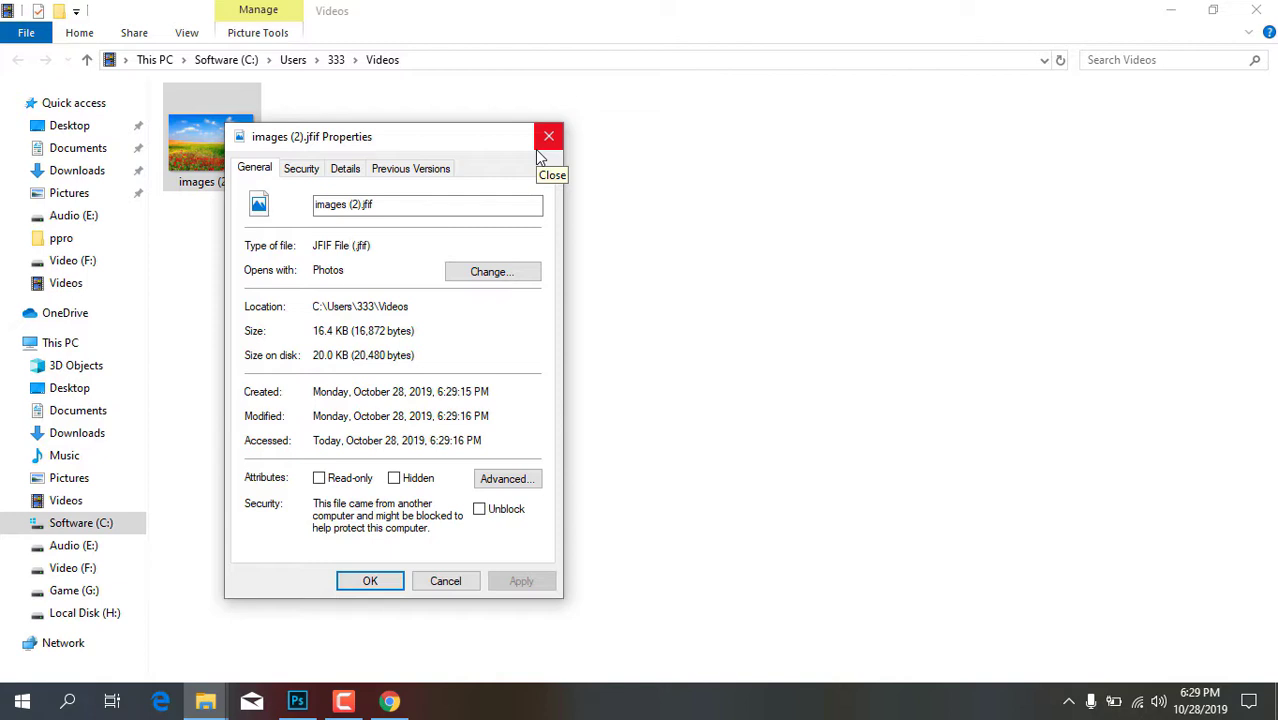
{"action": "left_click", "coordinate": [345, 168]}
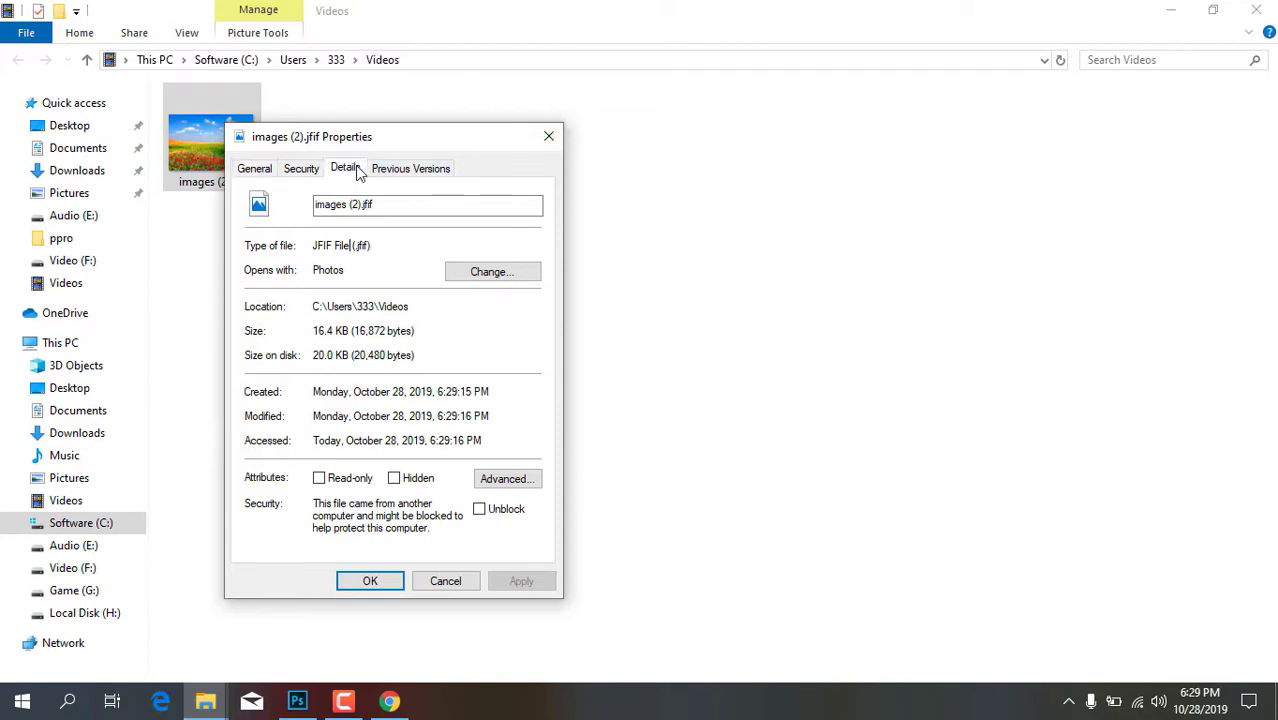
{"action": "scroll", "coordinate": [347, 340], "scroll_direction": "down", "scroll_amount": 1}
{"action": "scroll", "coordinate": [347, 345], "scroll_direction": "down", "scroll_amount": 2}
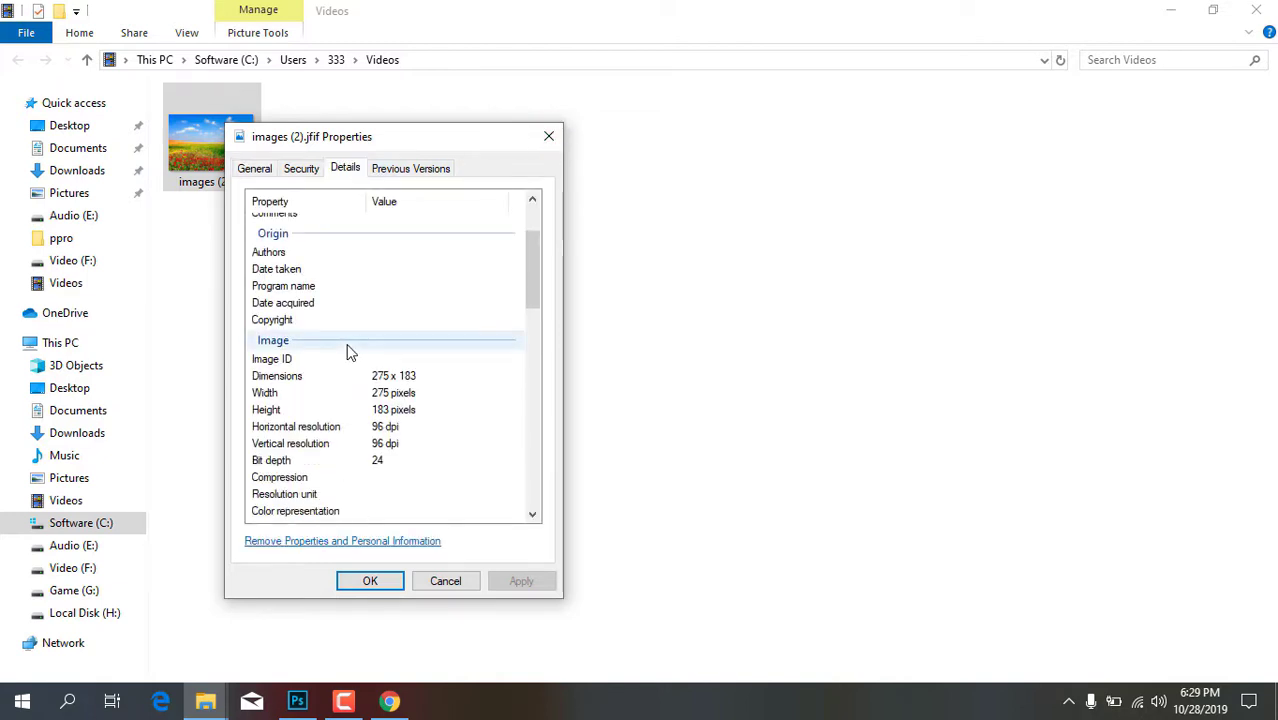
{"action": "scroll", "coordinate": [347, 345], "scroll_direction": "down", "scroll_amount": 3}
{"action": "scroll", "coordinate": [350, 335], "scroll_direction": "up", "scroll_amount": 6}
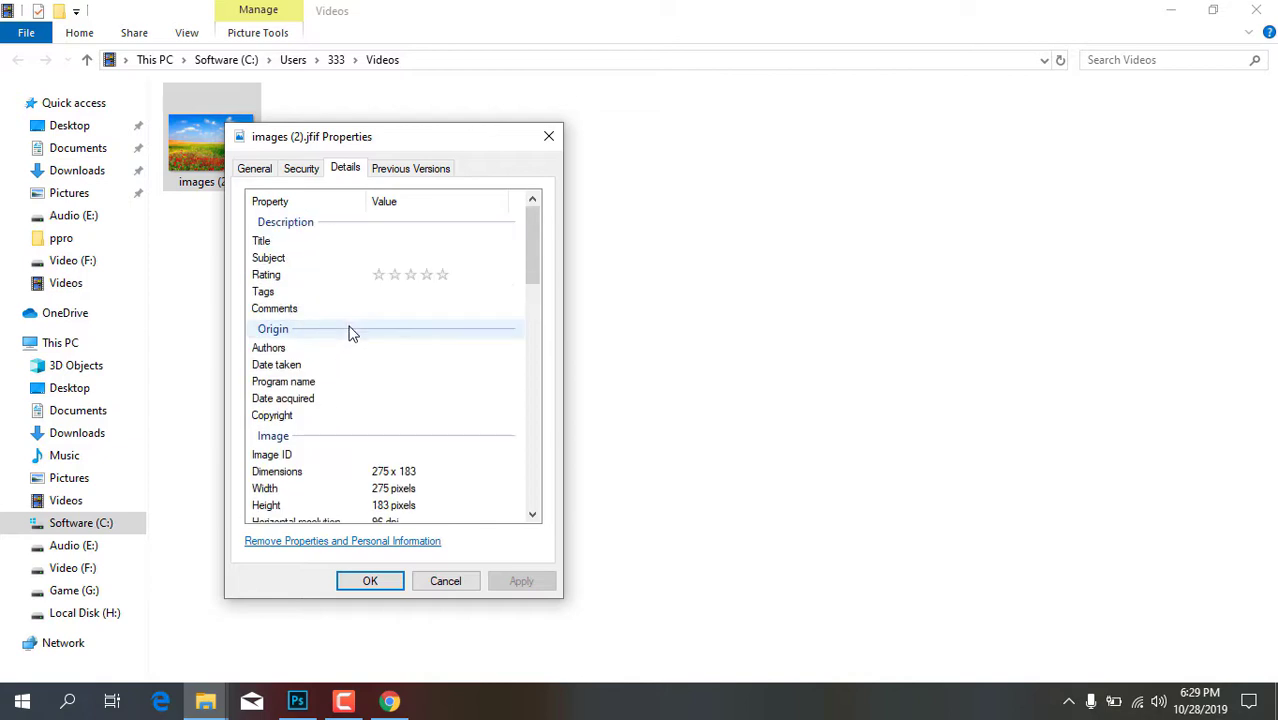
{"action": "left_click", "coordinate": [264, 172]}
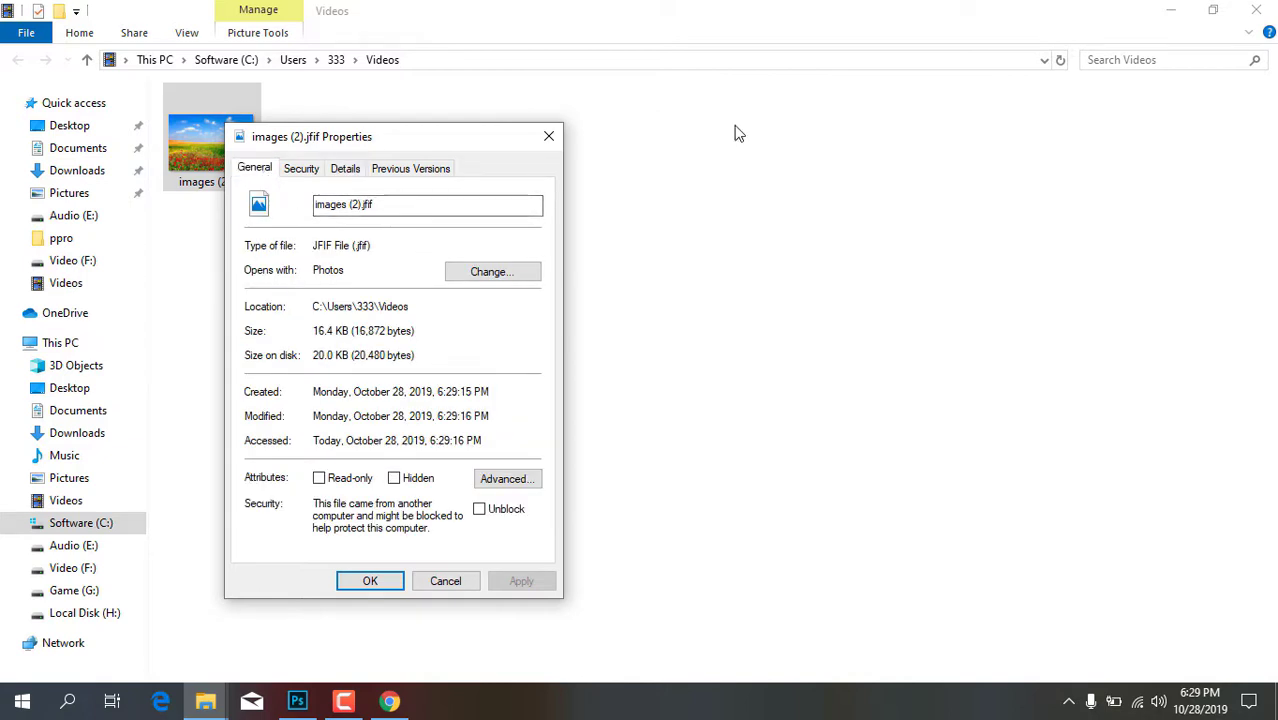
Close the Properties dialog, restore down Explorer, minimize Chrome, and bring Photoshop's Untitled-1 forward.
{"action": "left_click", "coordinate": [558, 137]}
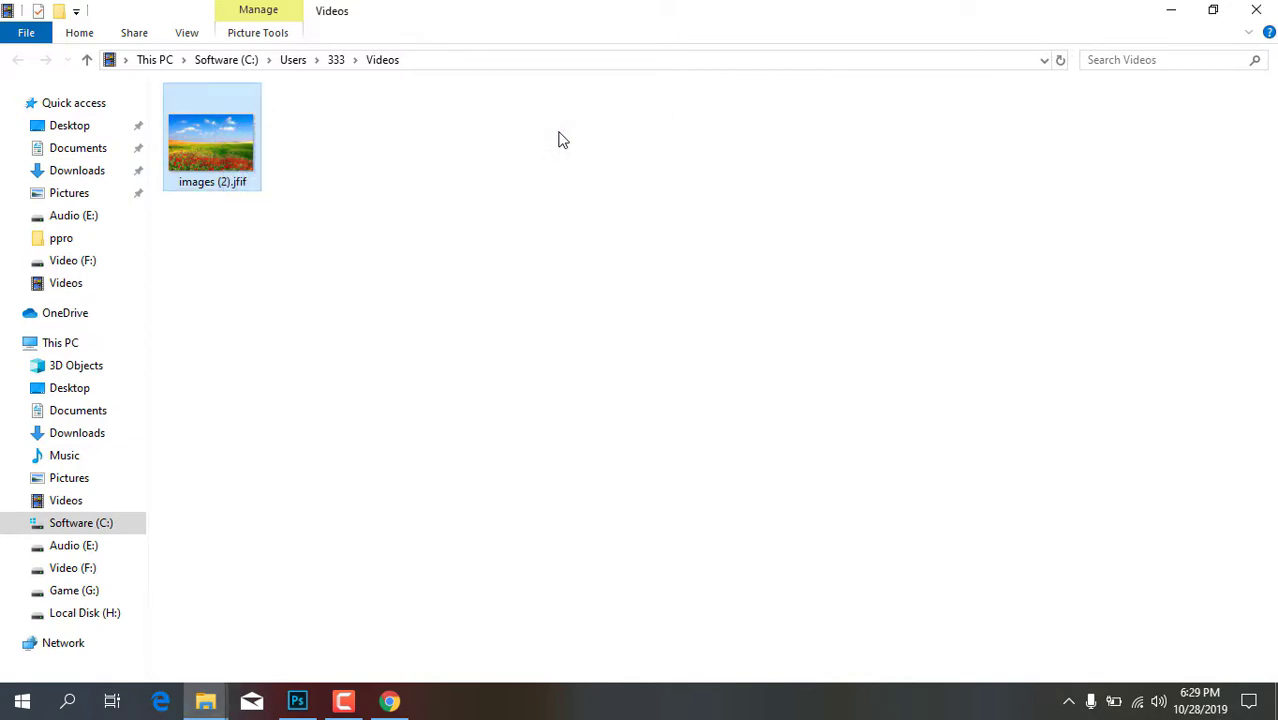
{"action": "left_click", "coordinate": [1213, 10]}
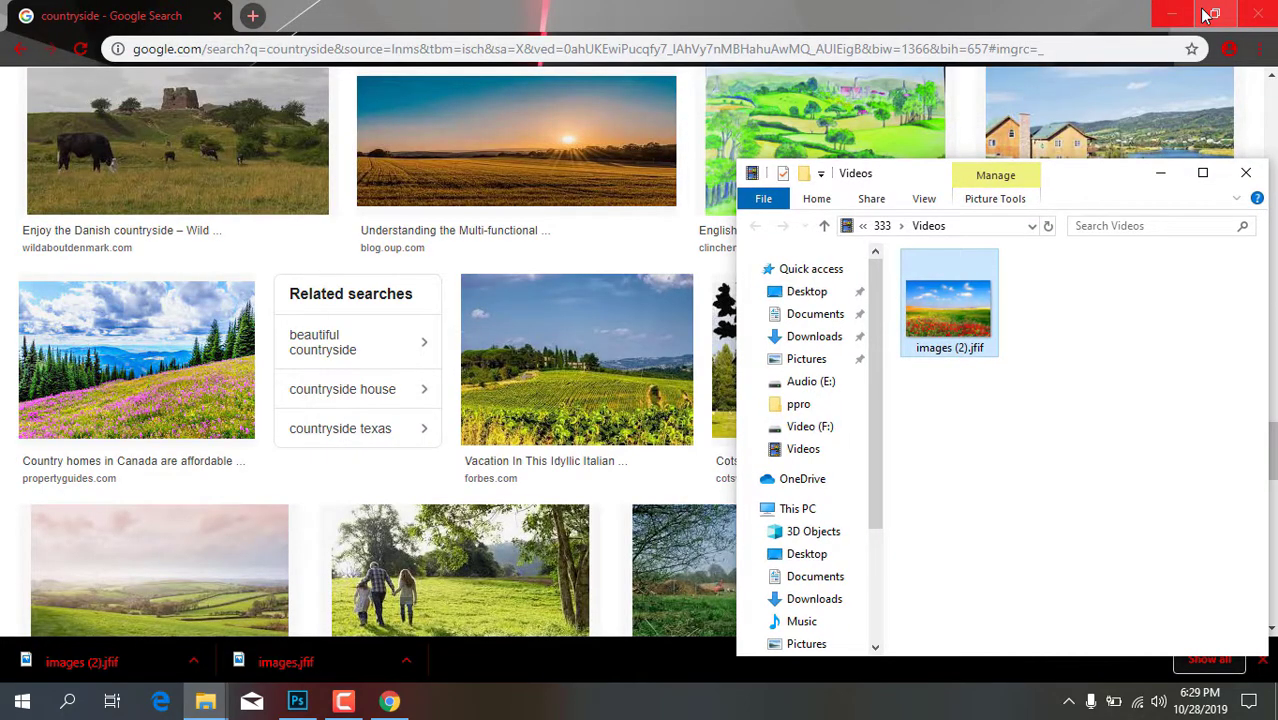
{"action": "left_click", "coordinate": [1180, 14]}
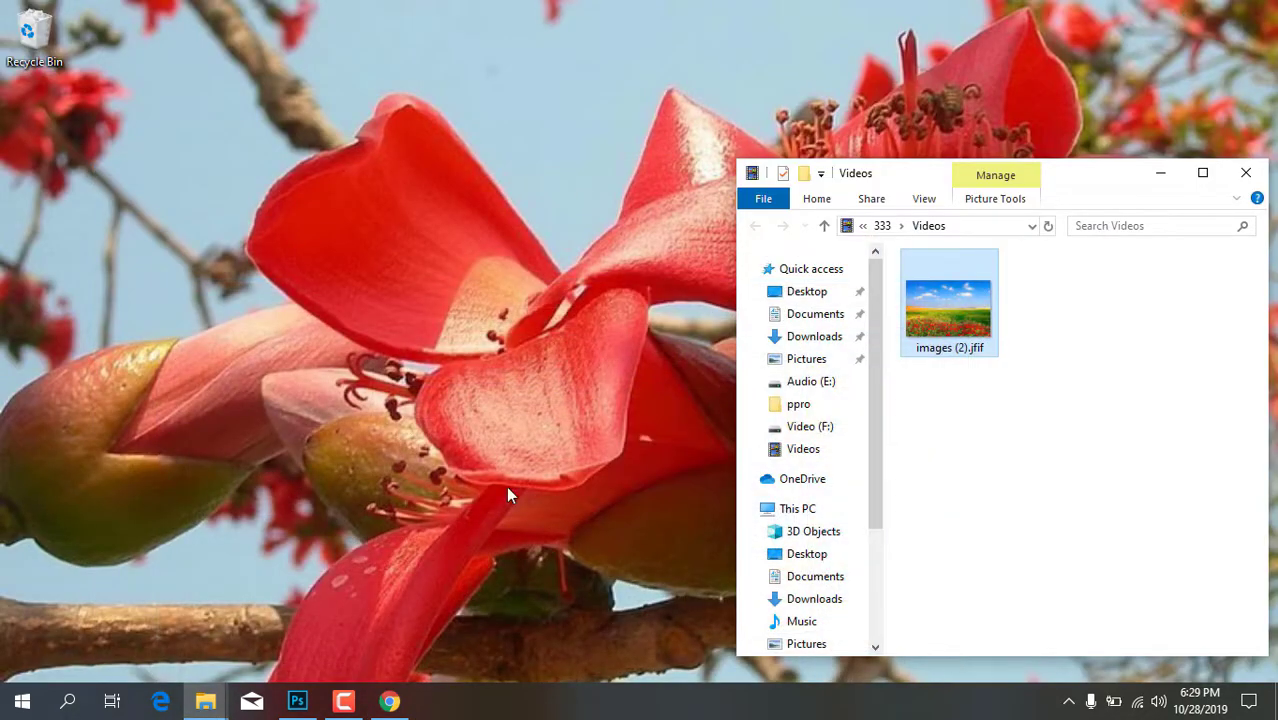
{"action": "left_click", "coordinate": [297, 701]}
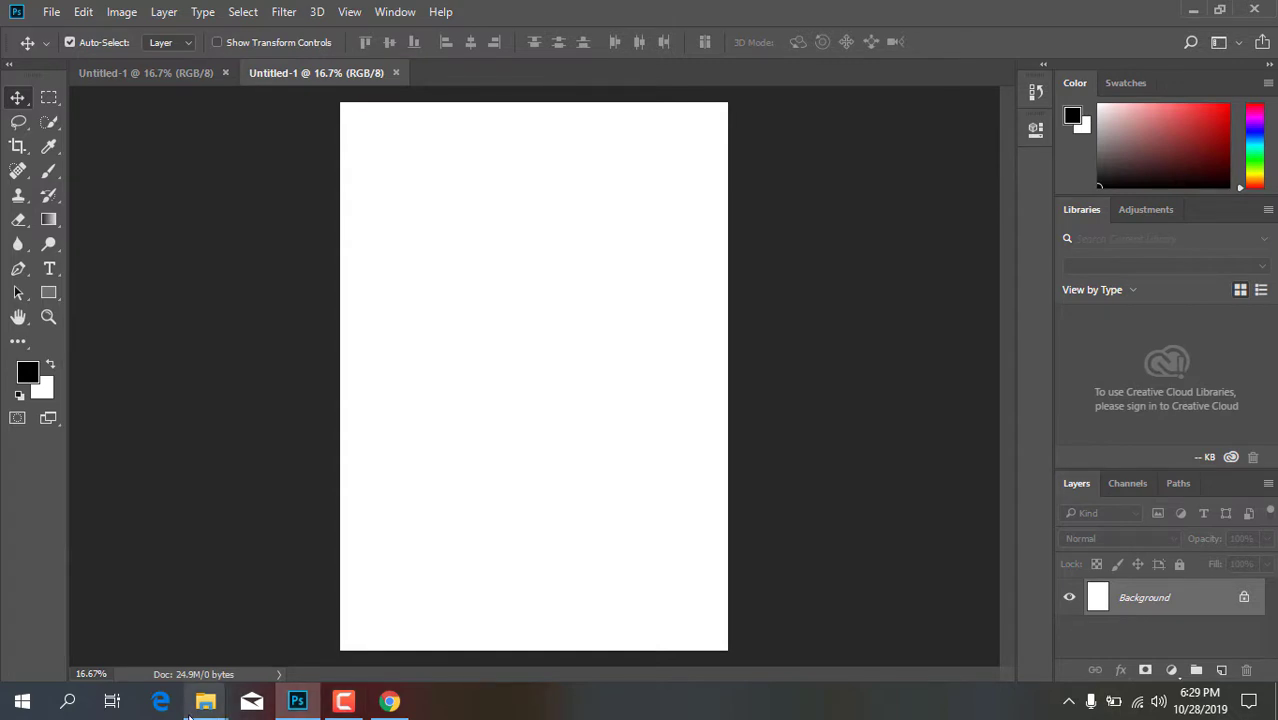
Resize and move the Videos window, then drag images (2).jfif onto the Photoshop canvas, which fails.
{"action": "mouse_move", "coordinate": [205, 701]}
{"action": "left_click", "coordinate": [287, 642]}
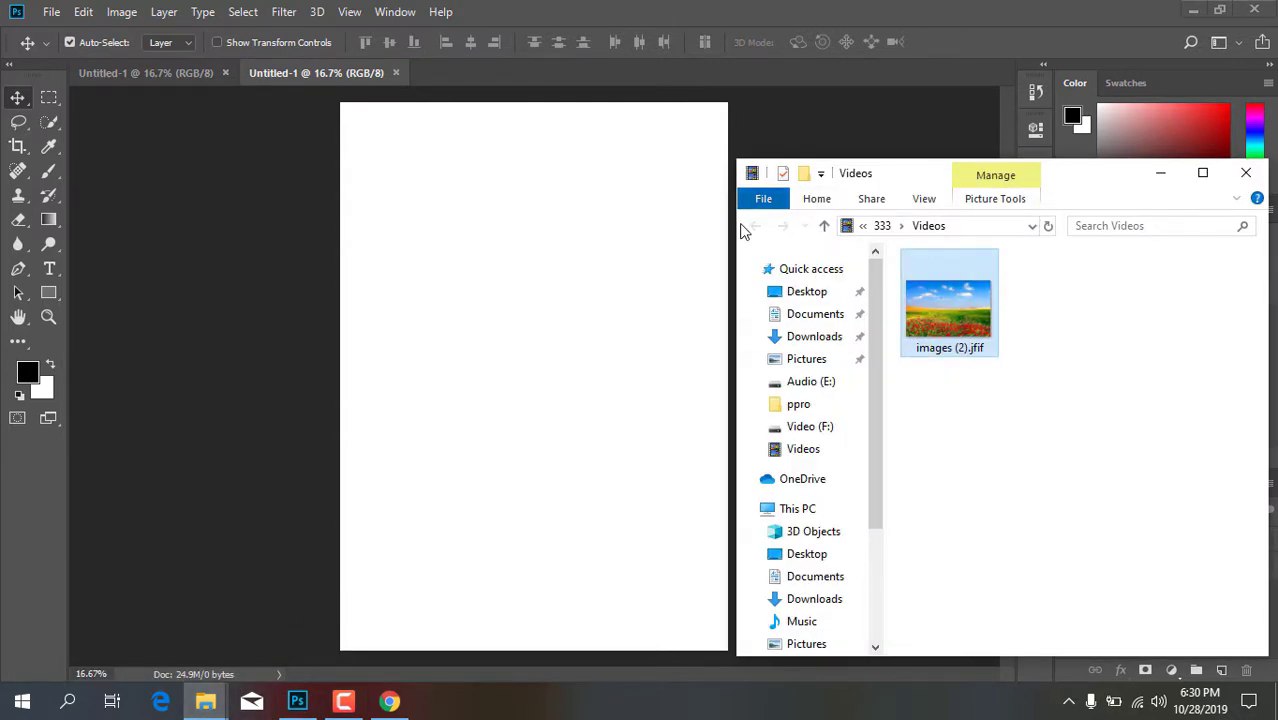
{"action": "left_click_drag", "start_coordinate": [734, 224], "coordinate": [838, 224]}
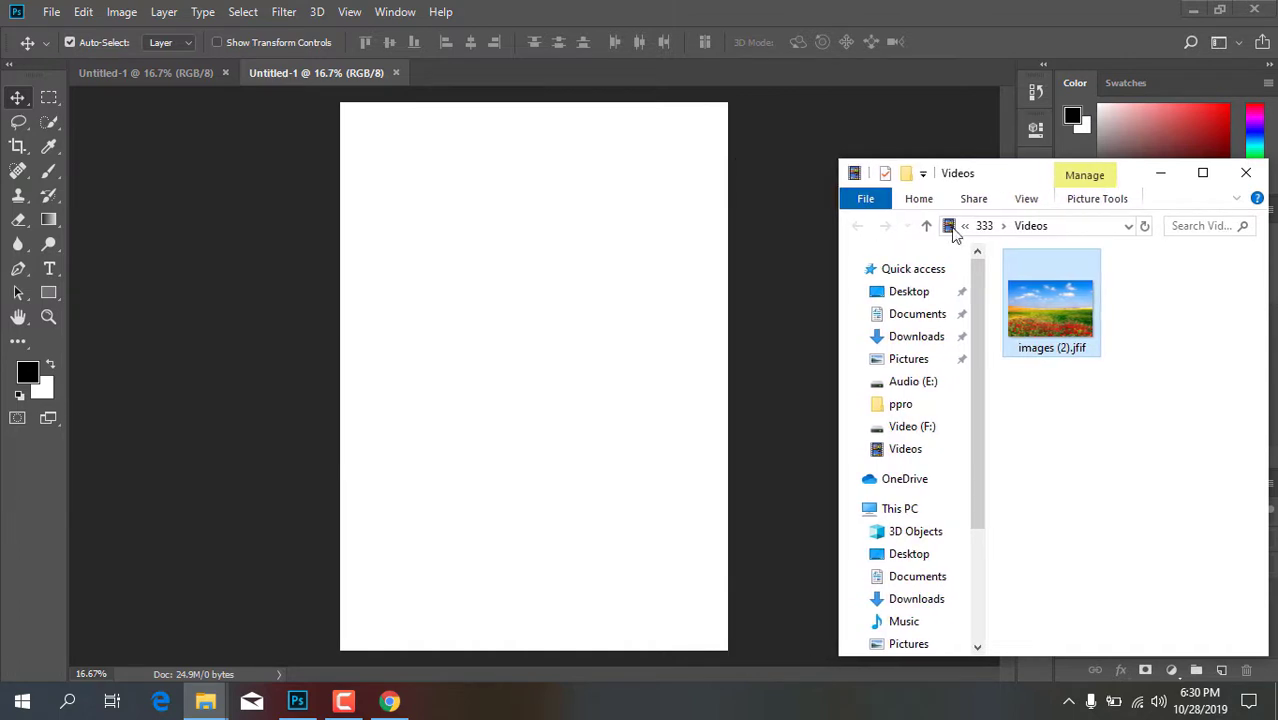
{"action": "left_click_drag", "start_coordinate": [997, 188], "coordinate": [951, 138]}
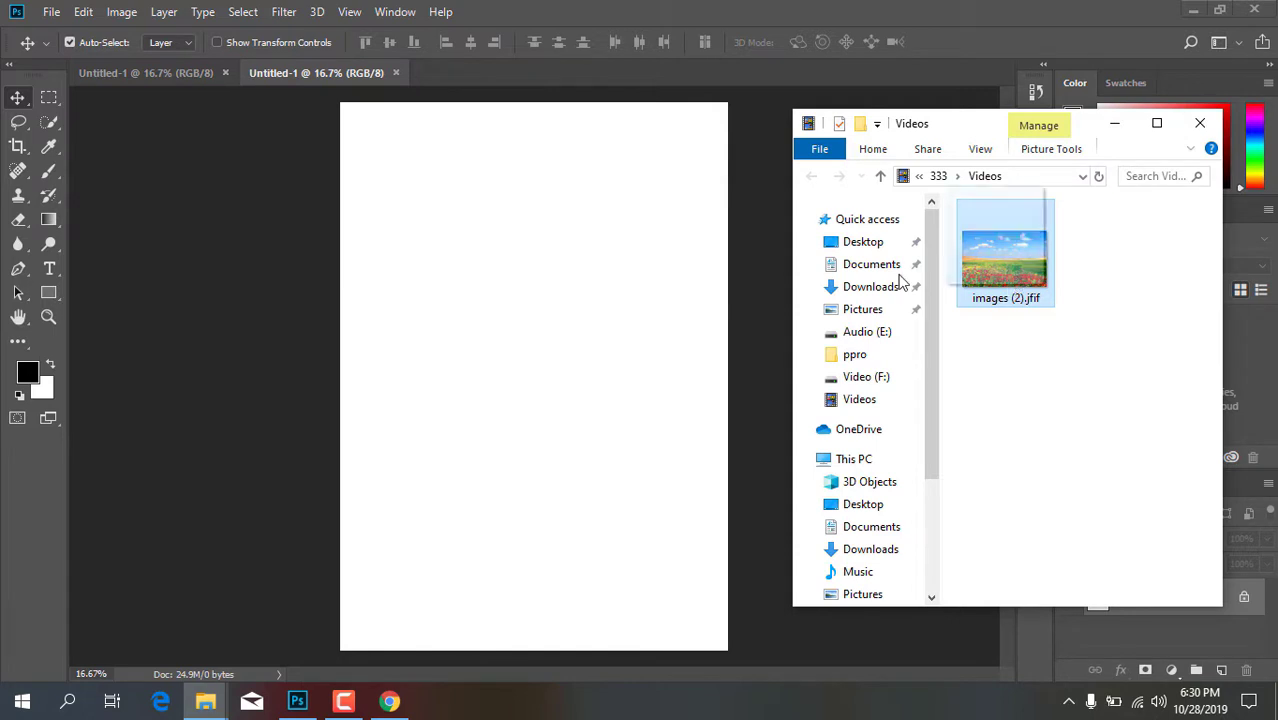
{"action": "left_click_drag", "start_coordinate": [508, 299], "coordinate": [507, 305]}
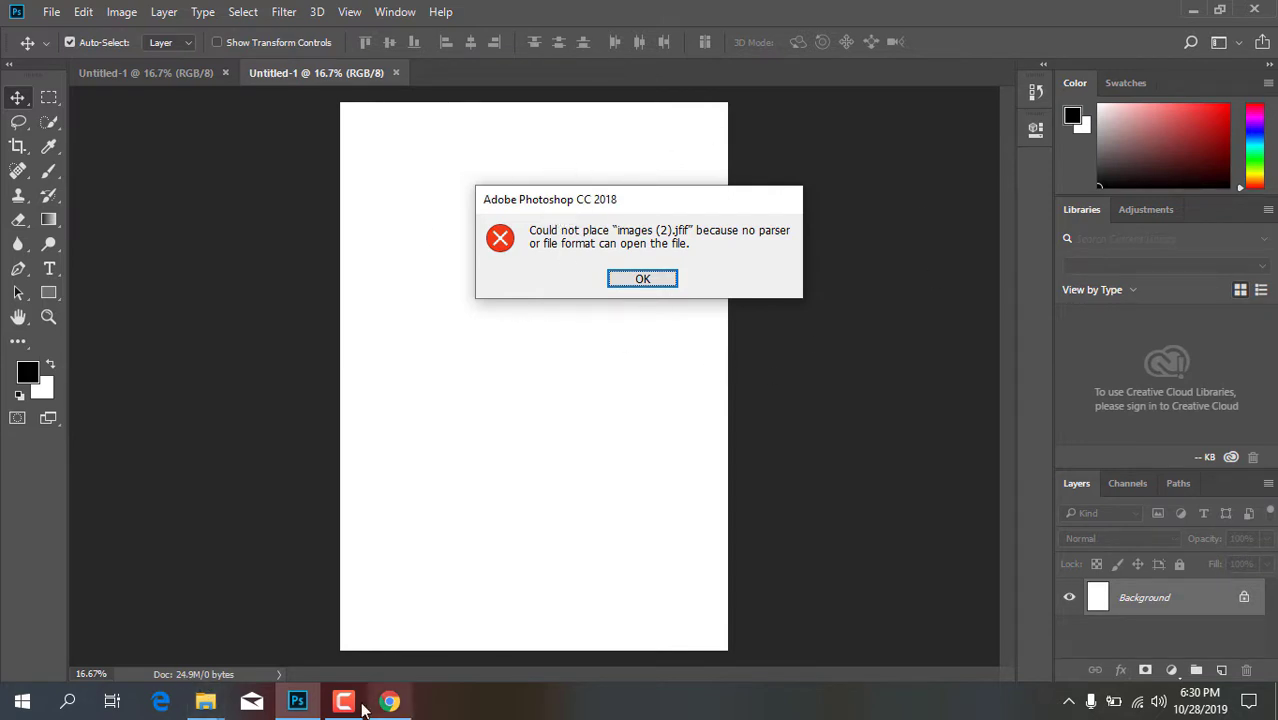
Dismiss the 'Could not place images (2).jfif' error with OK.
{"action": "left_click", "coordinate": [641, 280]}
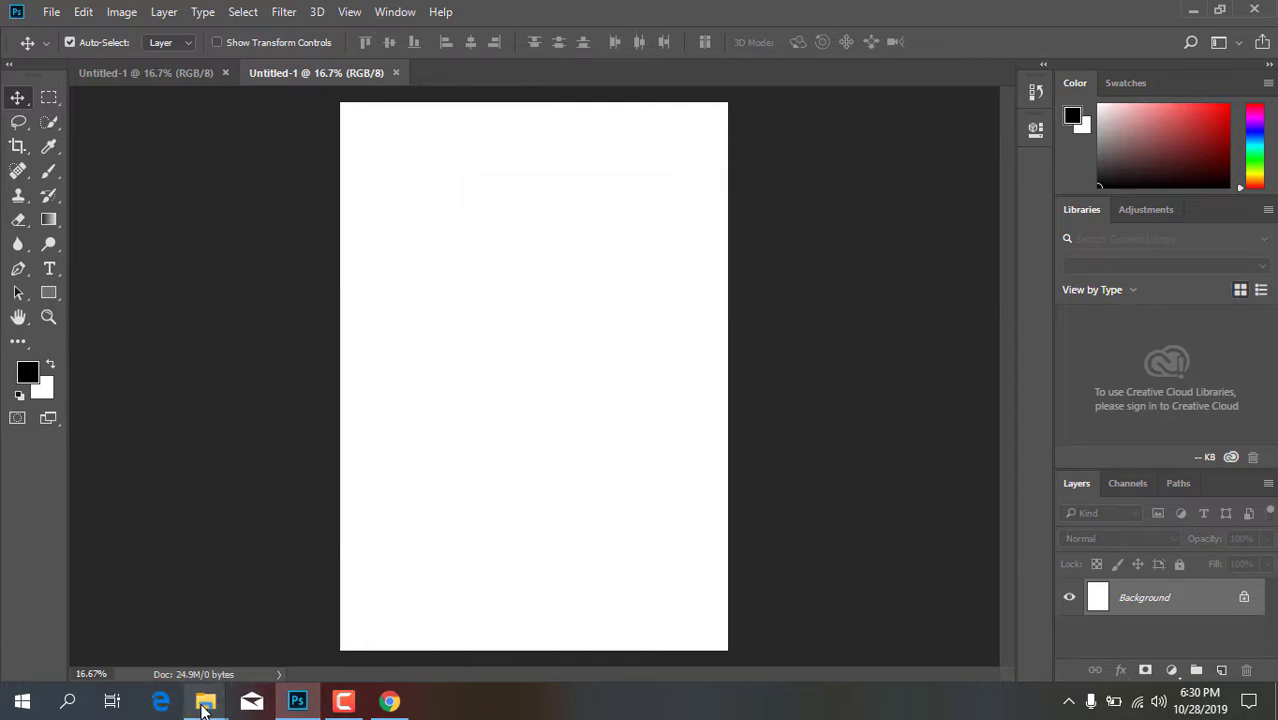
Bring the Videos folder window back maximized, briefly toggling F11 full screen on and off.
{"action": "left_click", "coordinate": [334, 613]}
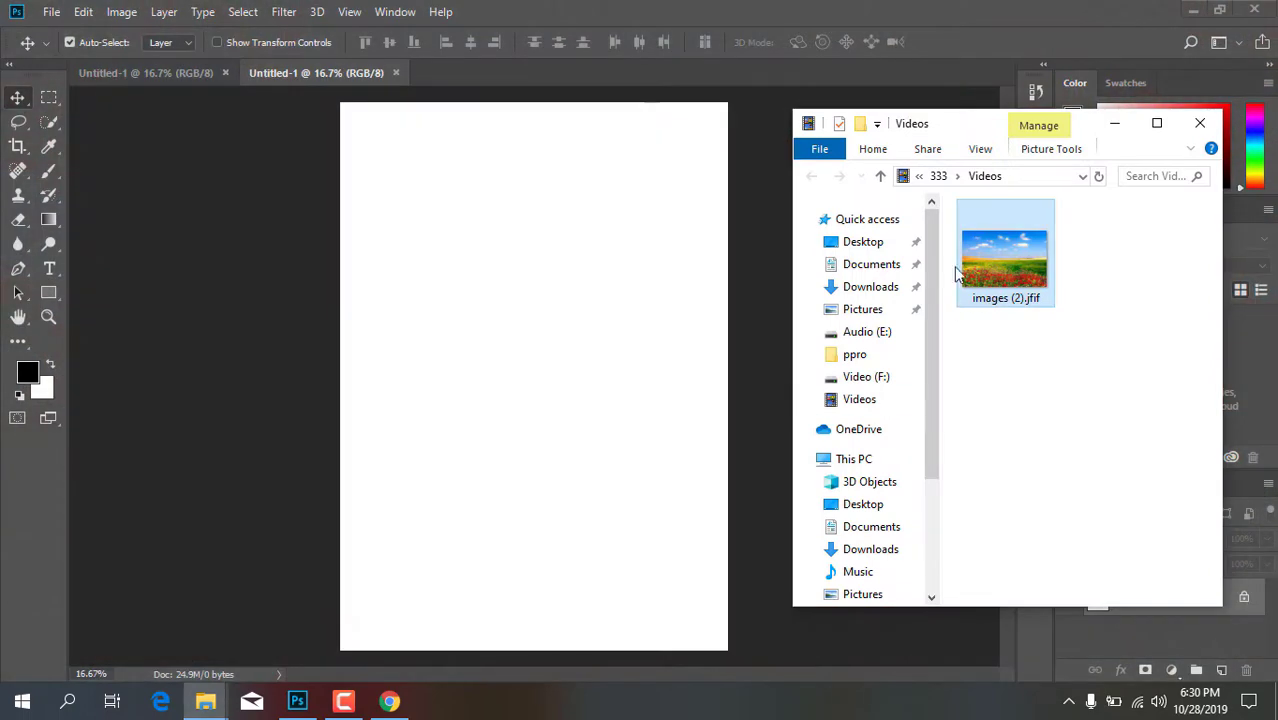
{"action": "left_click", "coordinate": [1158, 125]}
{"action": "mouse_move", "coordinate": [640, 10]}
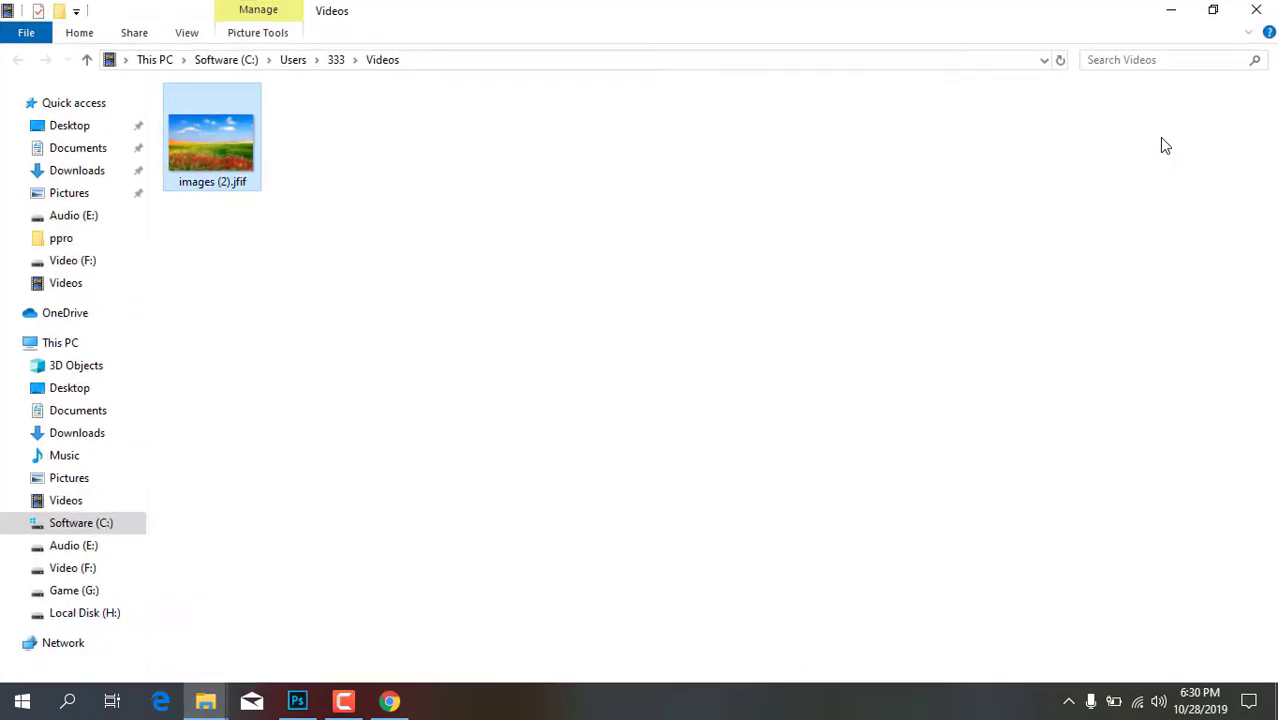
{"action": "key", "text": "F11"}
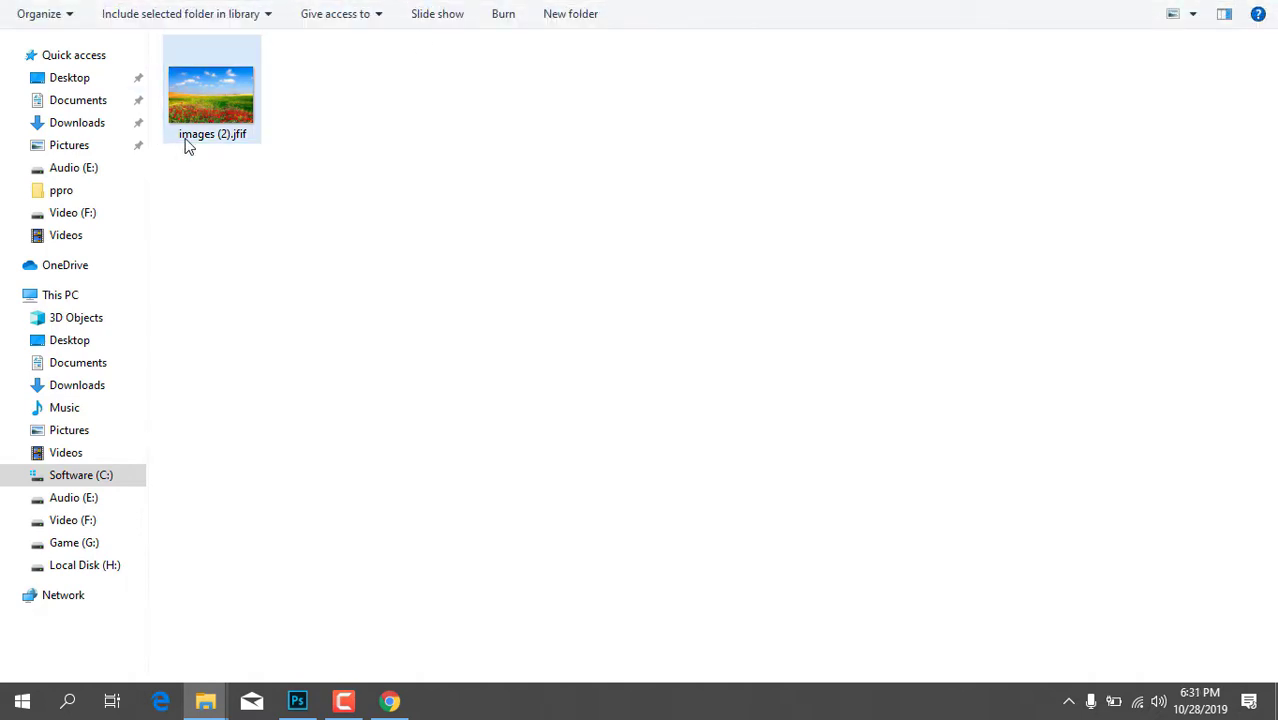
{"action": "right_click", "coordinate": [395, 196]}
{"action": "mouse_move", "coordinate": [438, 208]}
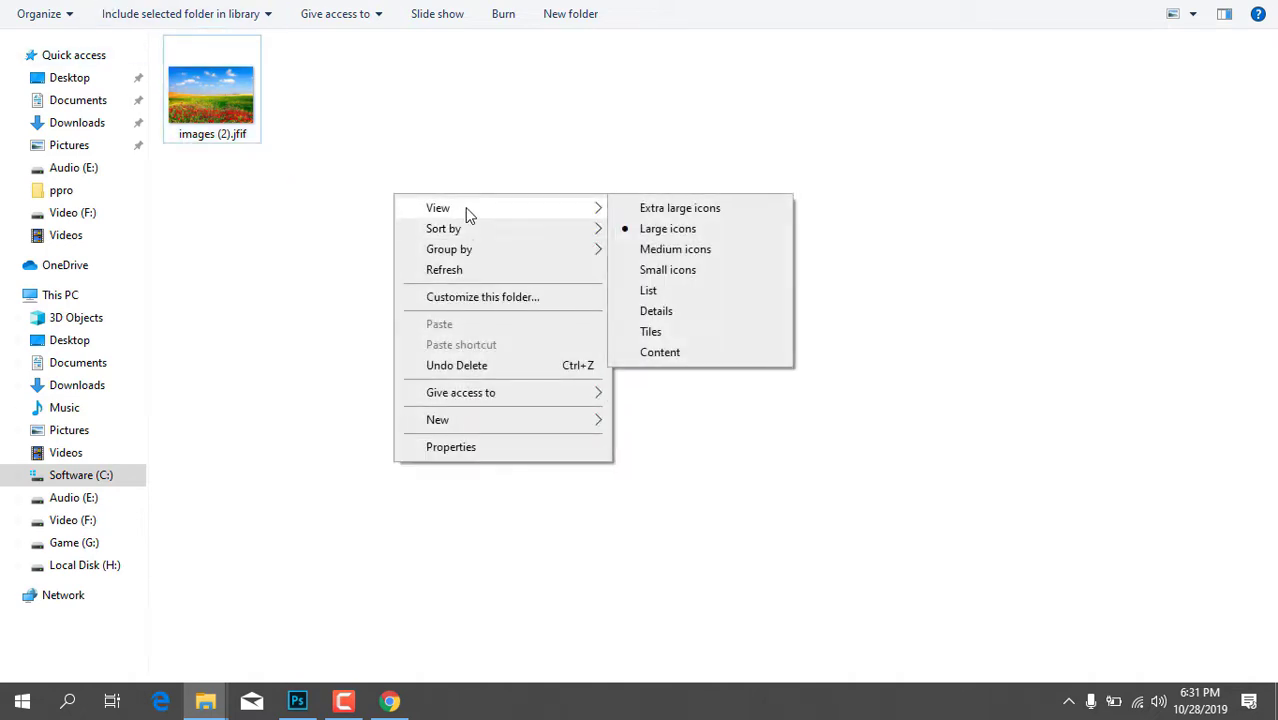
{"action": "left_click", "coordinate": [447, 159]}
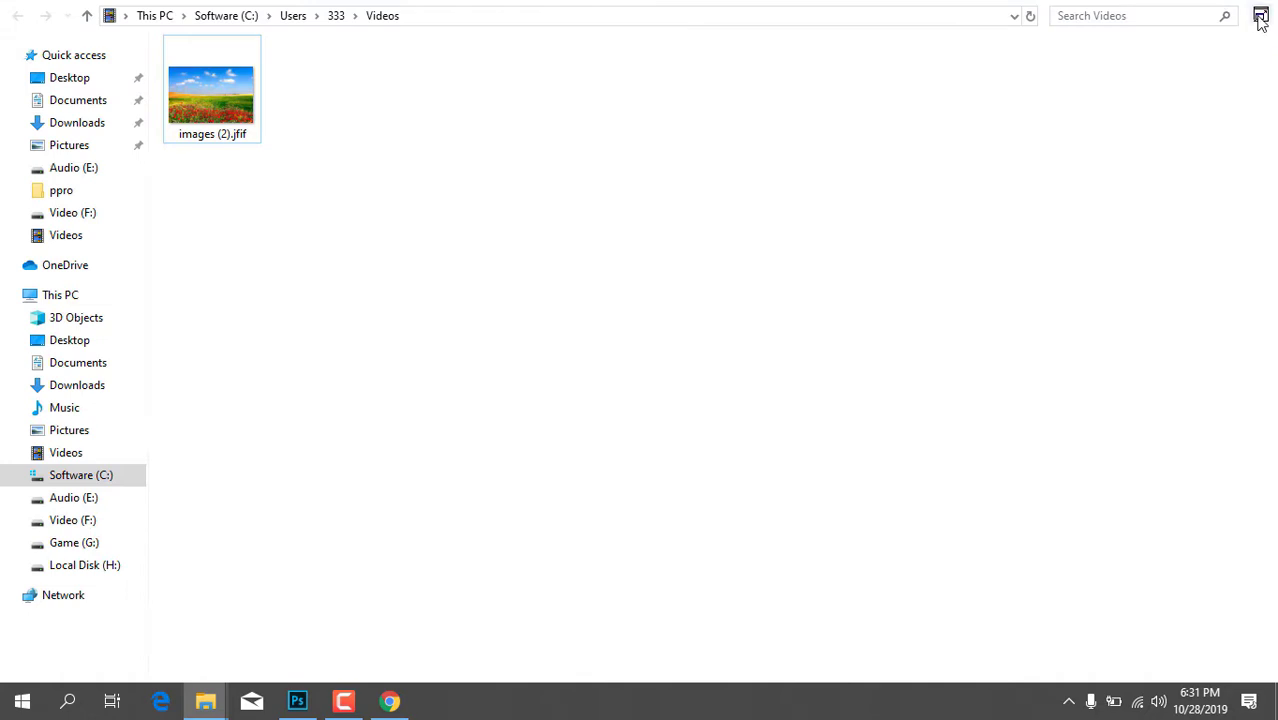
{"action": "left_click", "coordinate": [1260, 18]}
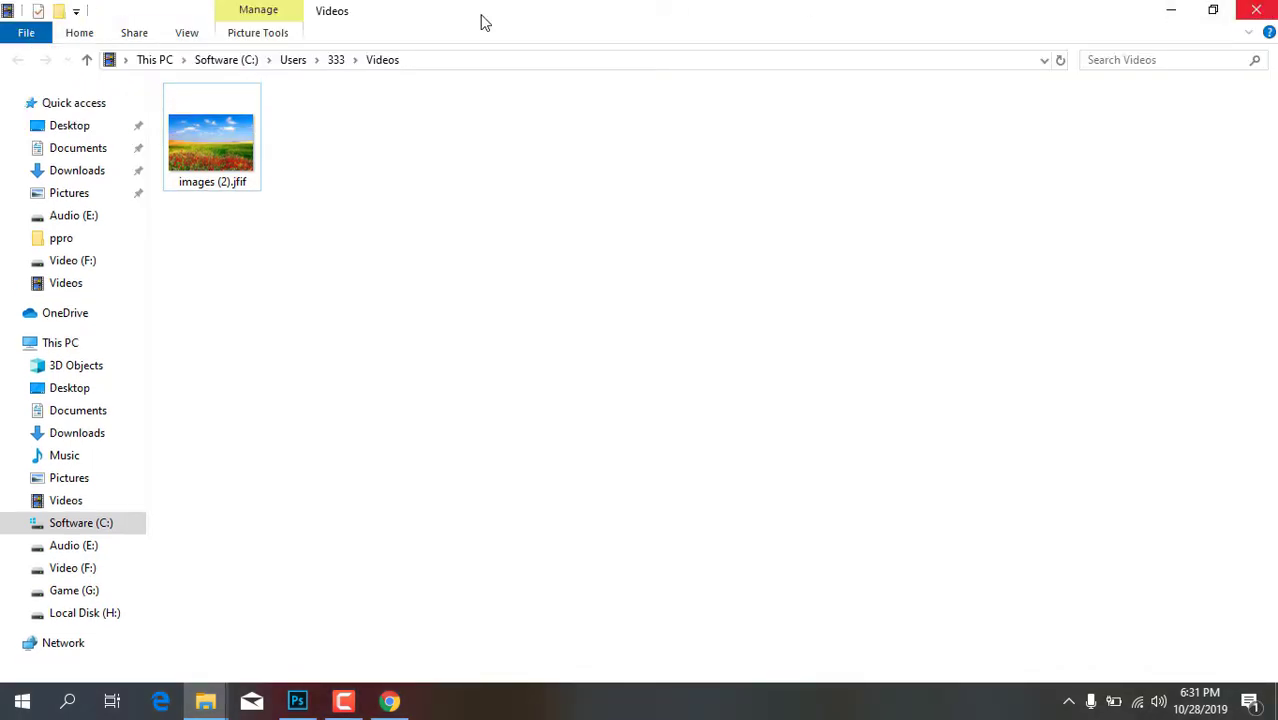
Rename images (2).jfif to images (2).jpg and accept the extension-change warning.
{"action": "right_click", "coordinate": [174, 139]}
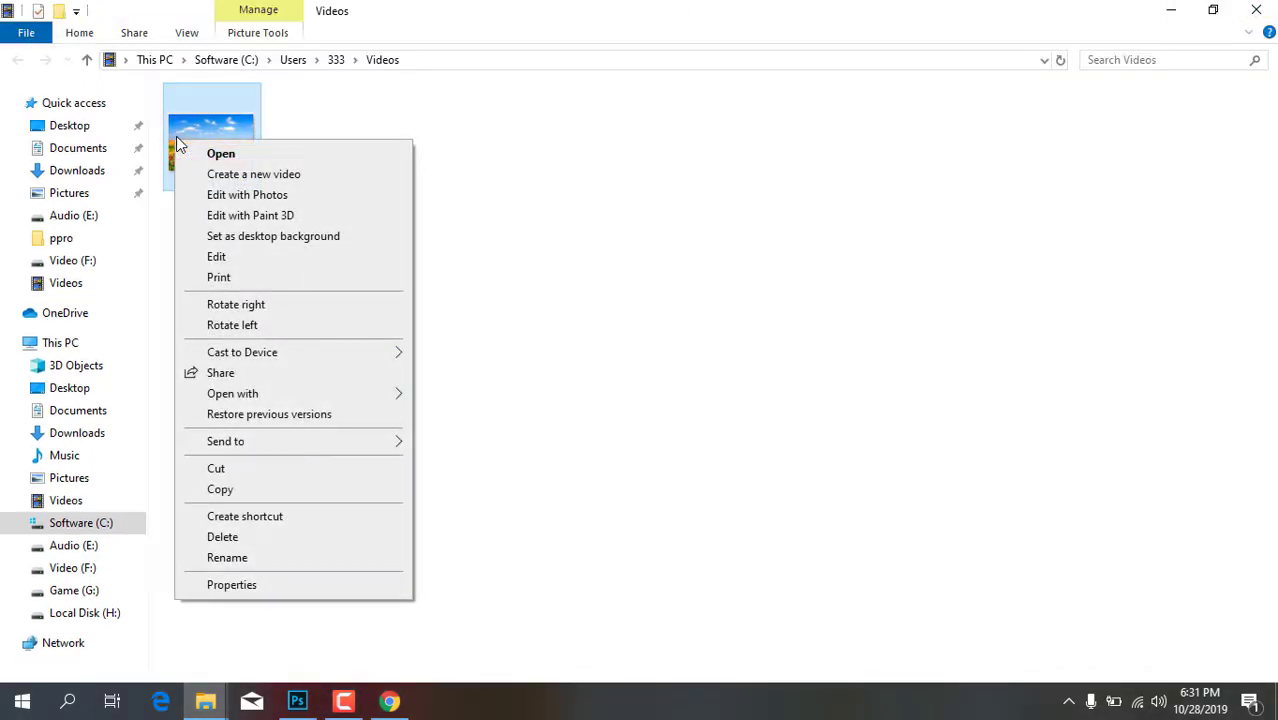
{"action": "left_click", "coordinate": [294, 558]}
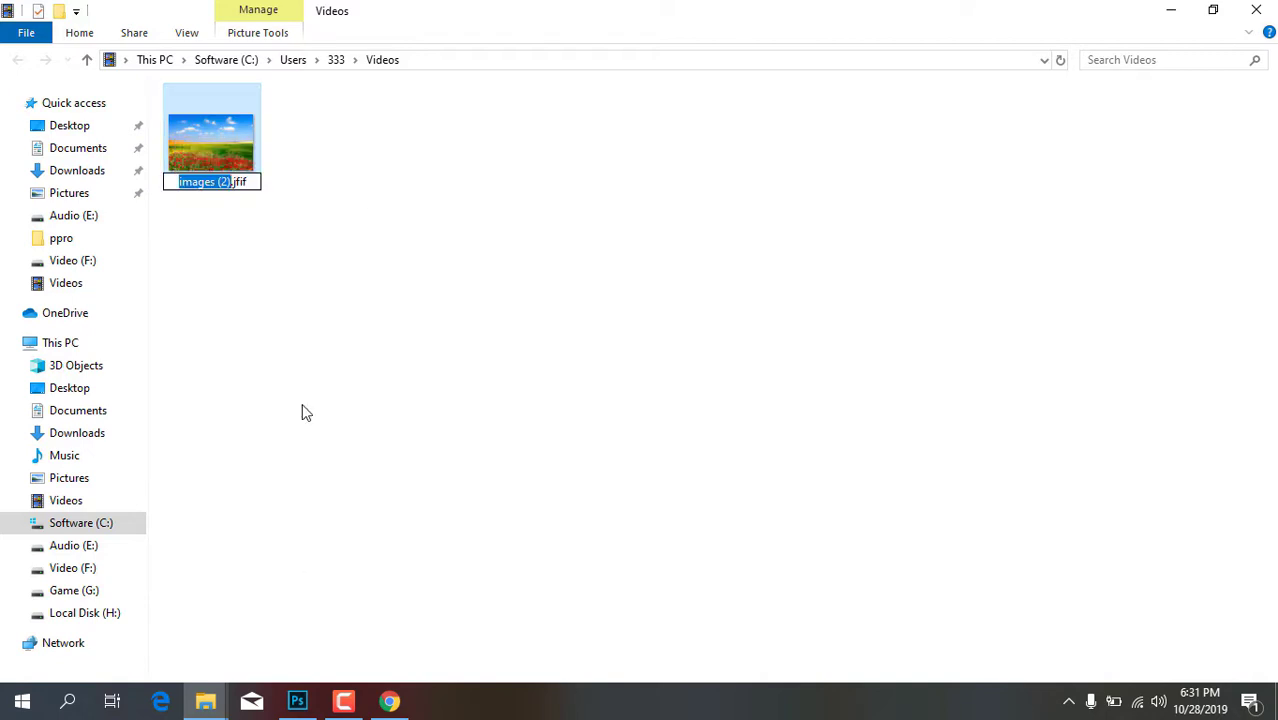
{"action": "left_click", "coordinate": [254, 181]}
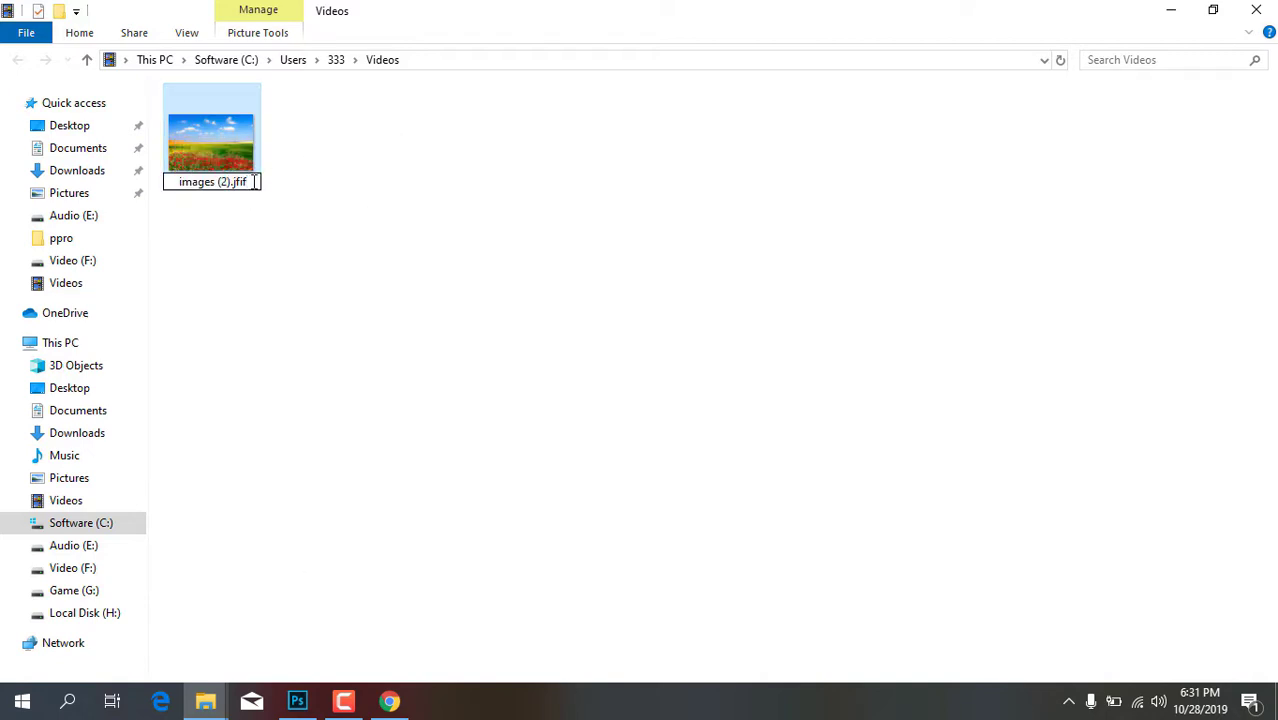
{"action": "key", "text": "BackSpace"}
{"action": "key", "text": "BackSpace"}
{"action": "key", "text": "BackSpace"}
{"action": "key", "text": "BackSpace"}
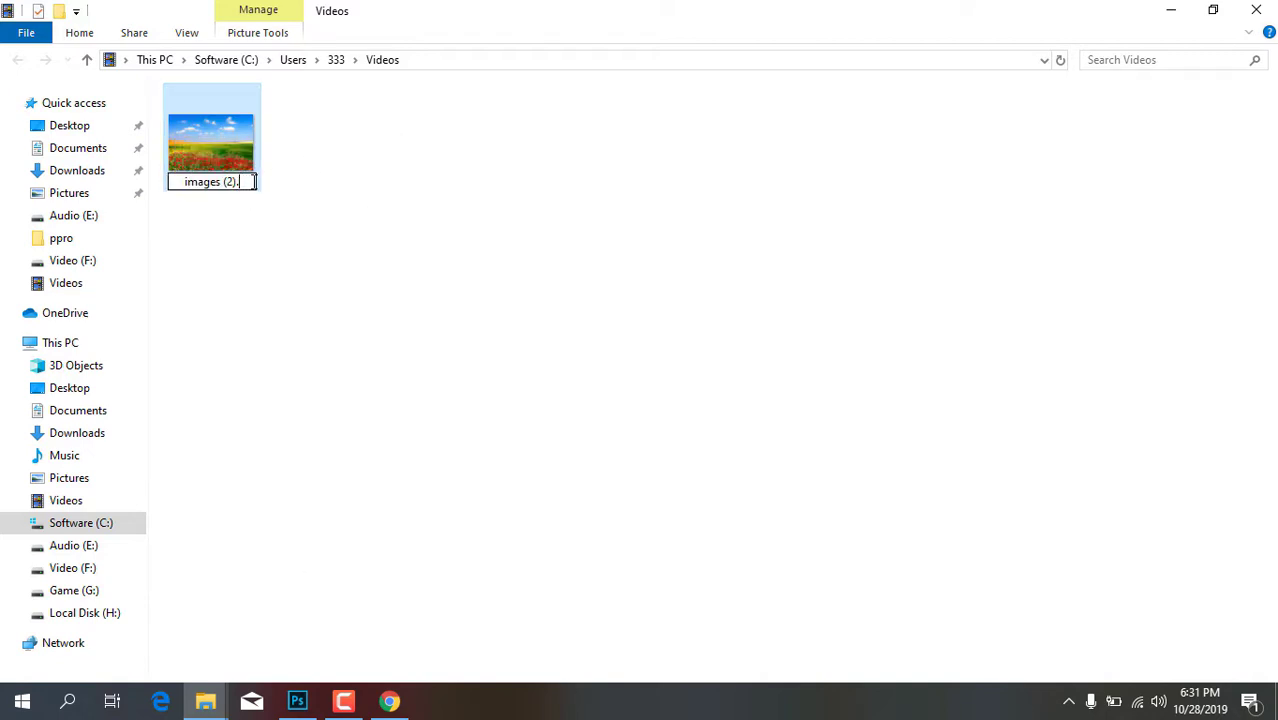
{"action": "type", "text": "jp"}
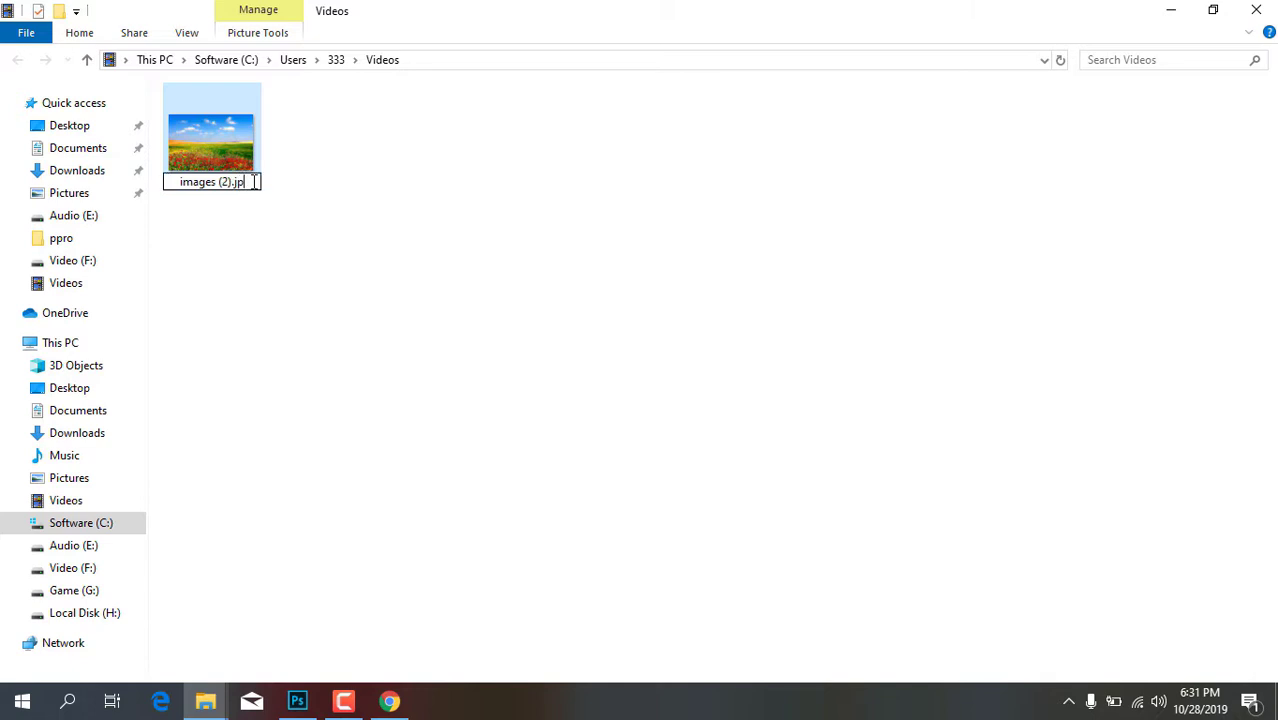
{"action": "type", "text": "g"}
{"action": "key", "text": "Return"}
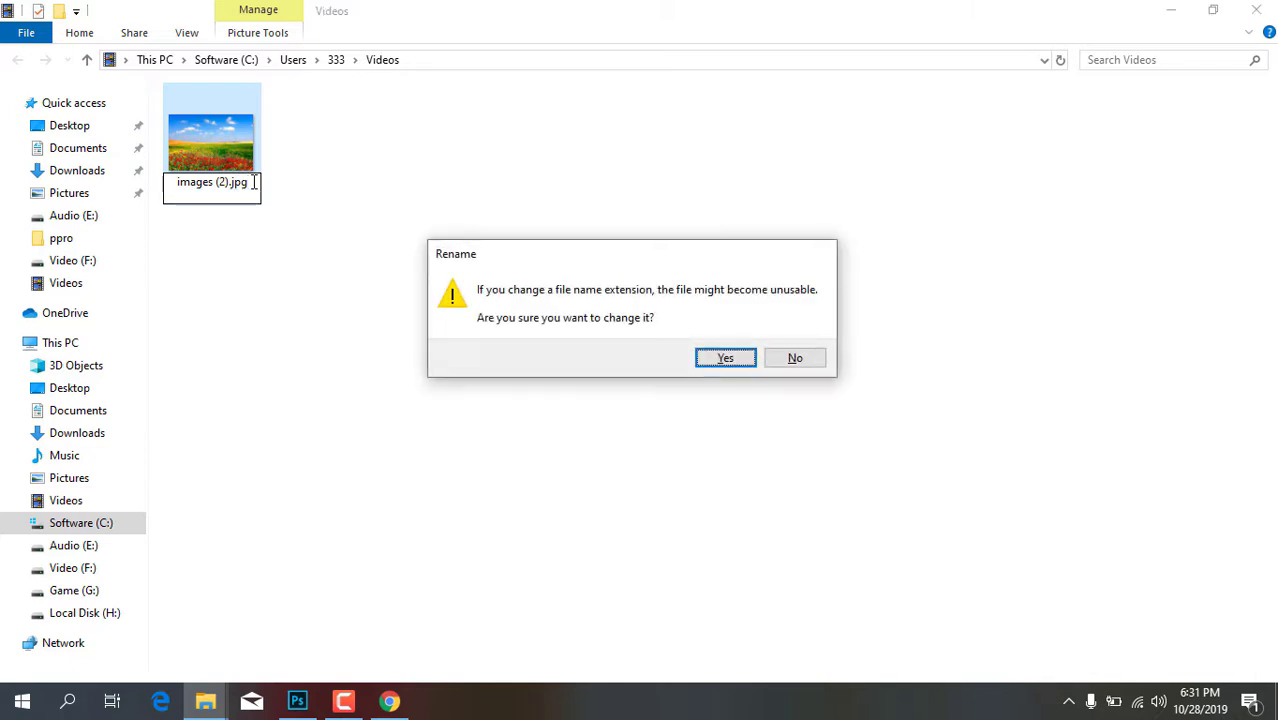
{"action": "left_click", "coordinate": [745, 362]}
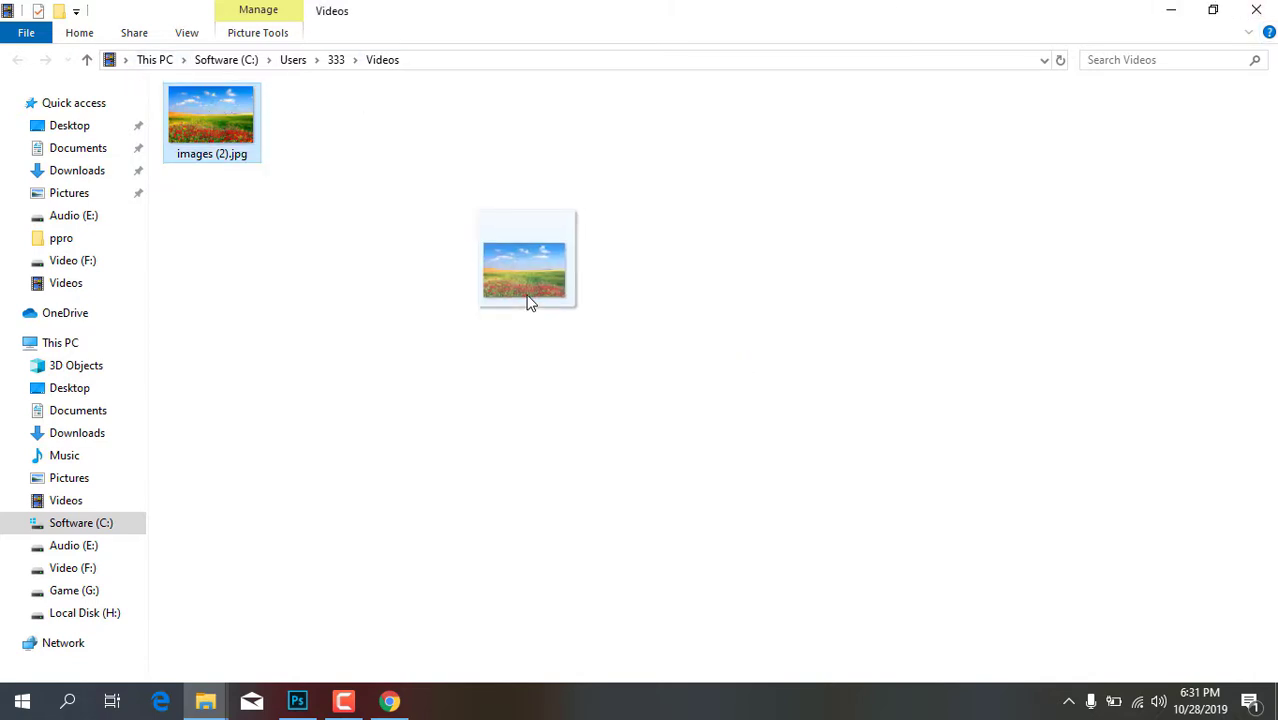
Verify in Properties that images (2).jpg is now a JPG File (.jpg).
{"action": "right_click", "coordinate": [227, 140]}
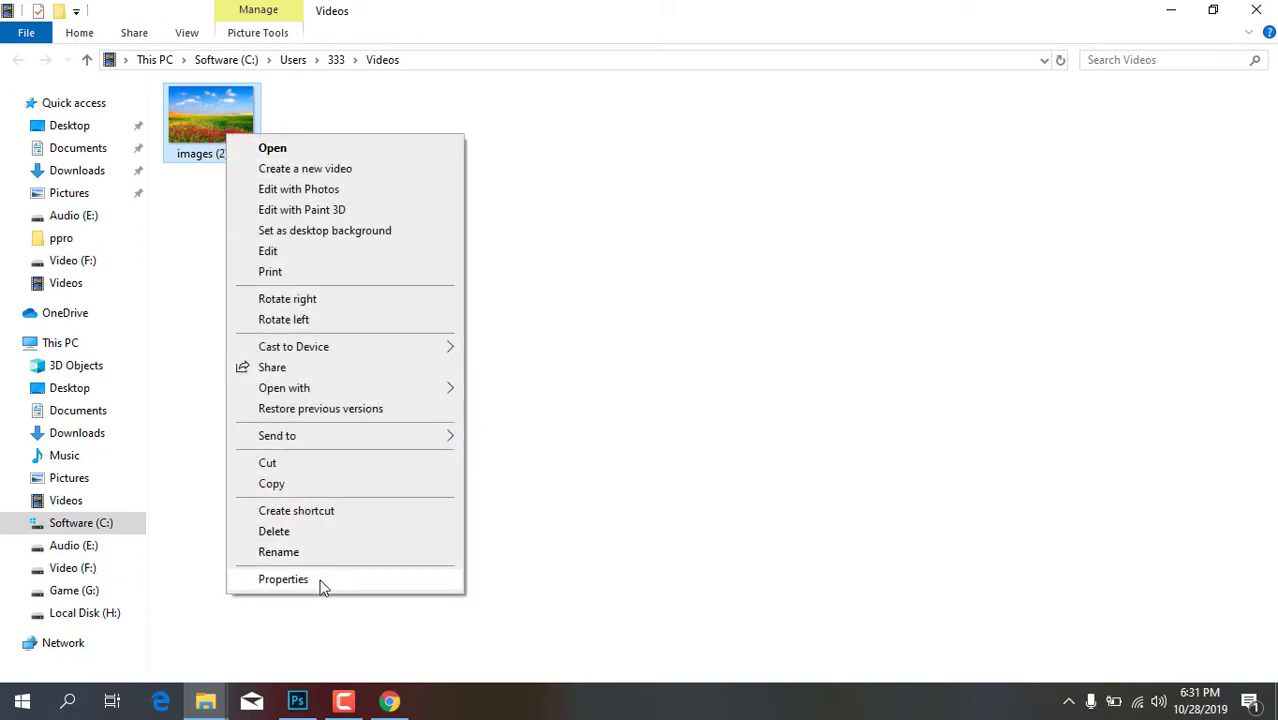
{"action": "left_click", "coordinate": [283, 579]}
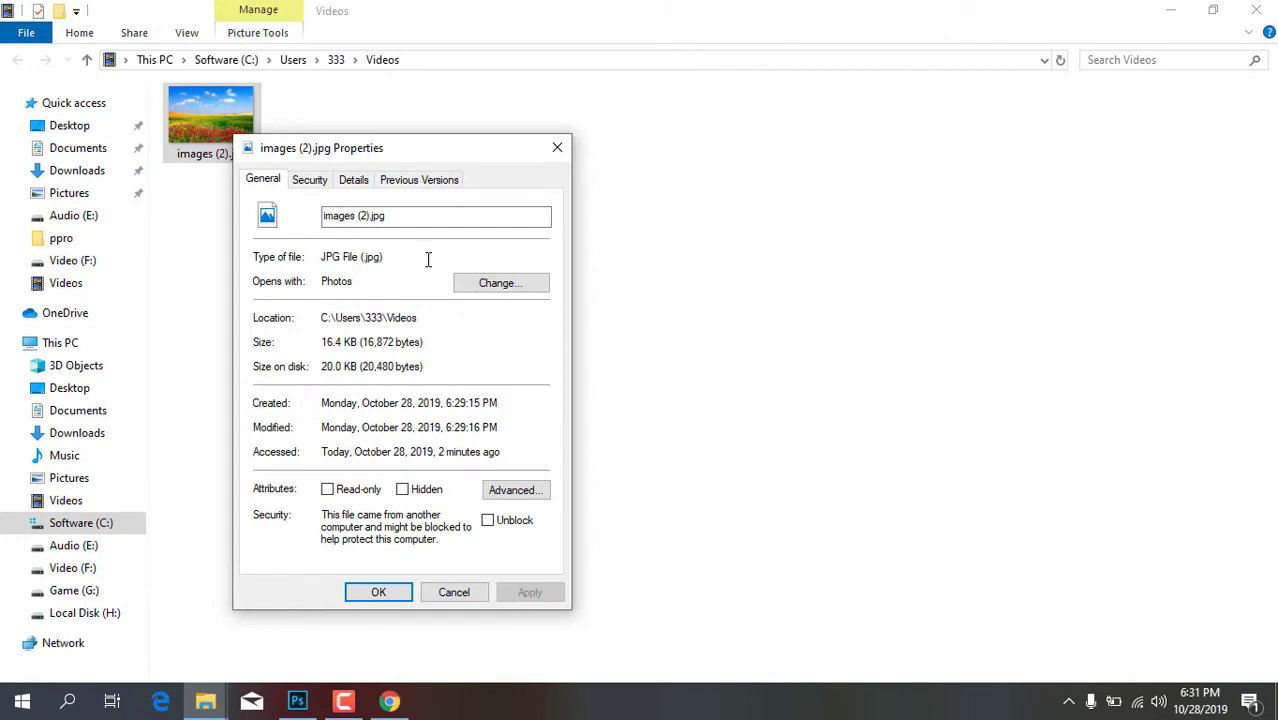
{"action": "left_click", "coordinate": [557, 147]}
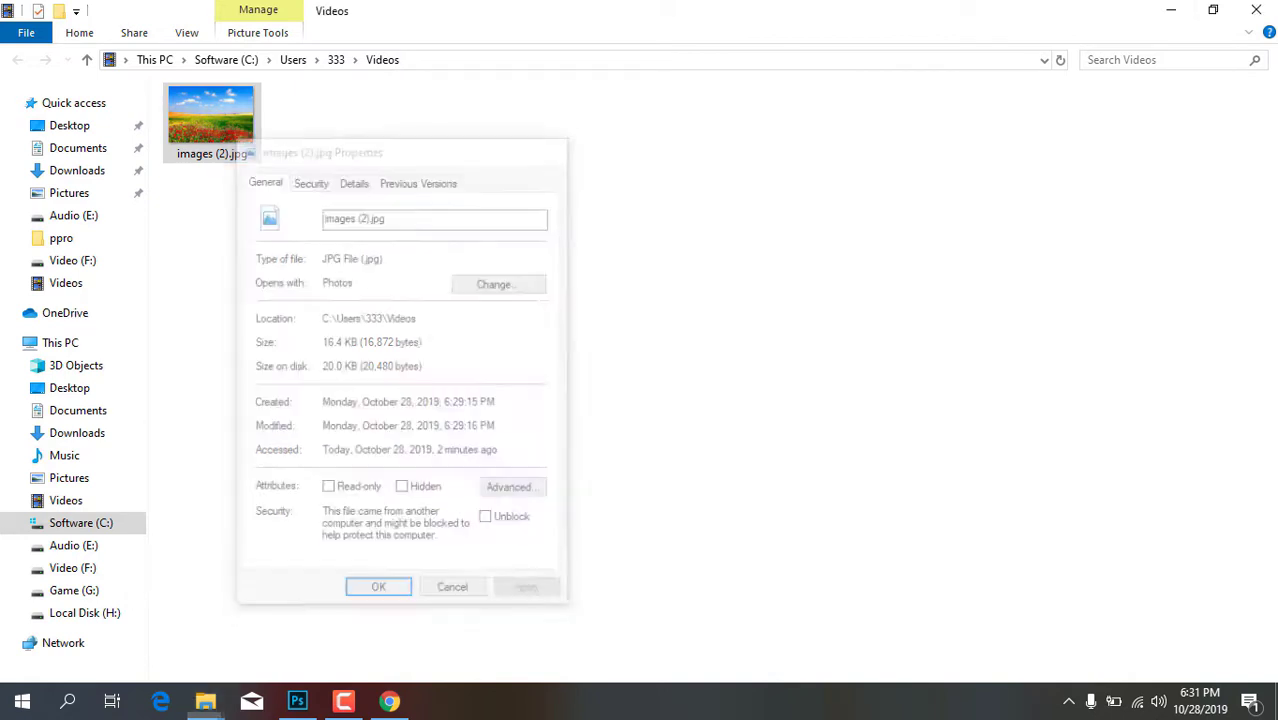
Drag images (2).jpg from Videos onto the blank Photoshop canvas, opening it in Camera Raw.
{"action": "left_click", "coordinate": [1213, 10]}
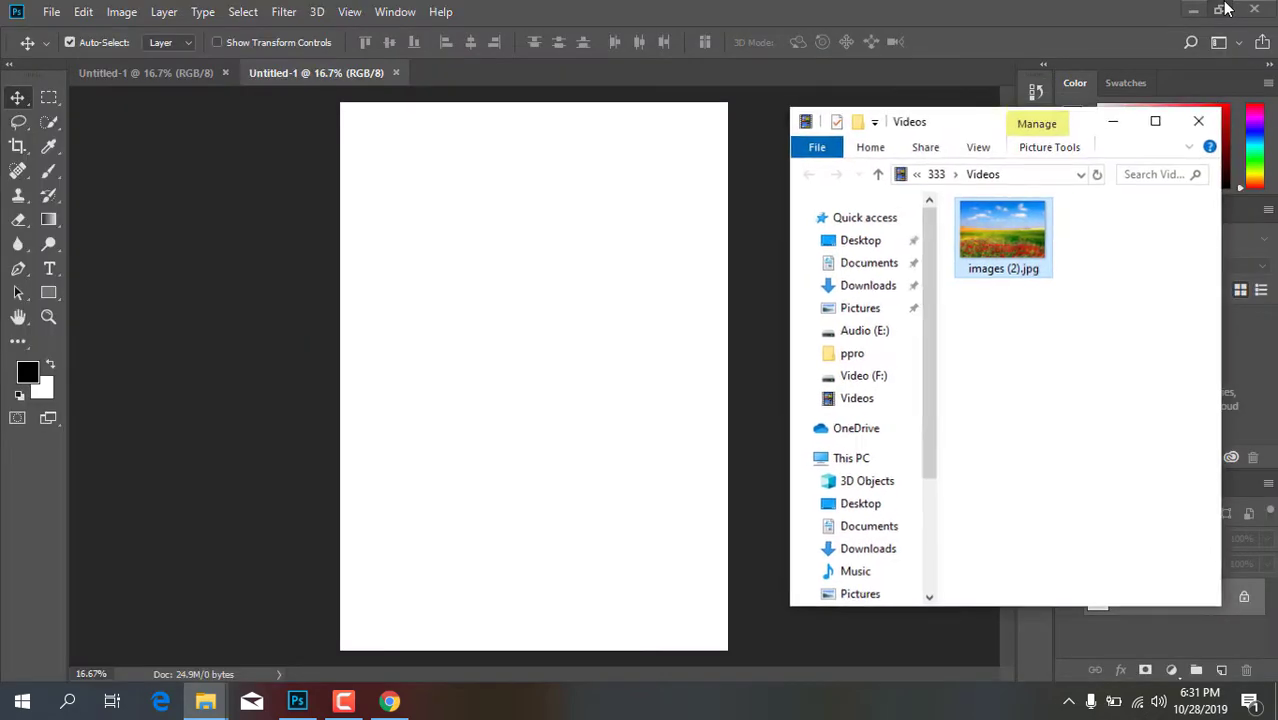
{"action": "left_click_drag", "start_coordinate": [1002, 239], "coordinate": [460, 316]}
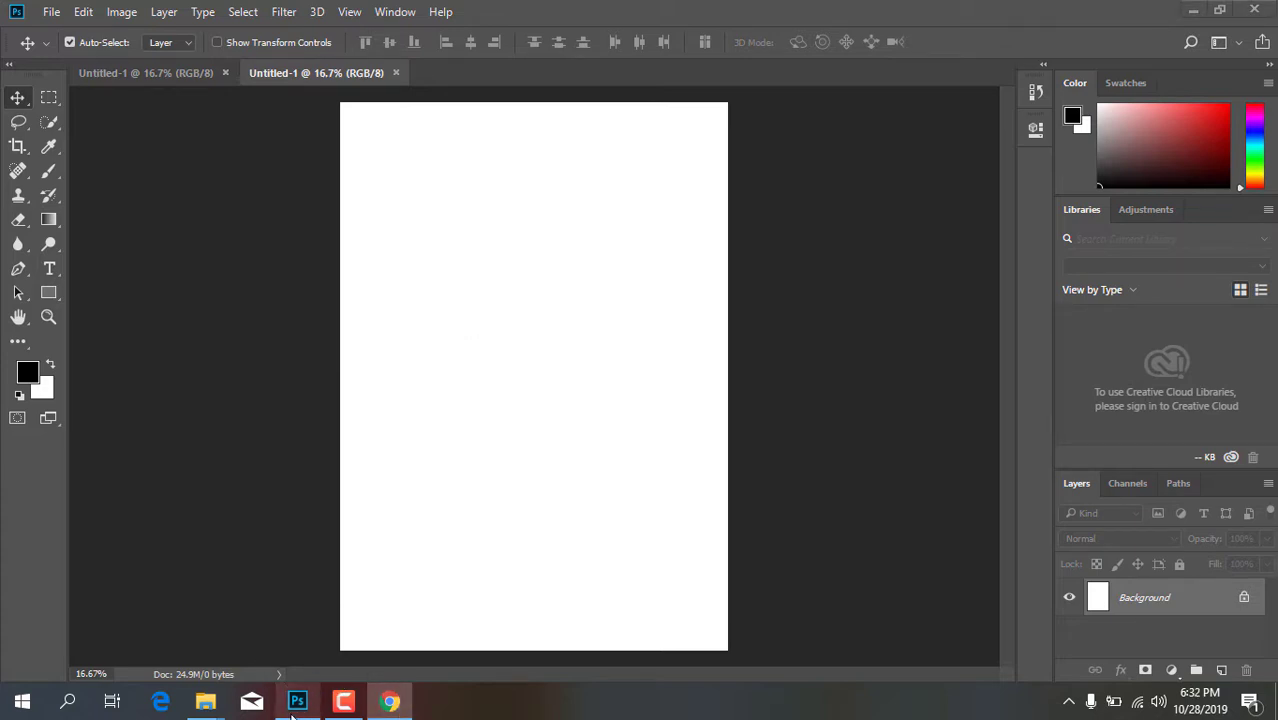
{"action": "mouse_move", "coordinate": [205, 701]}
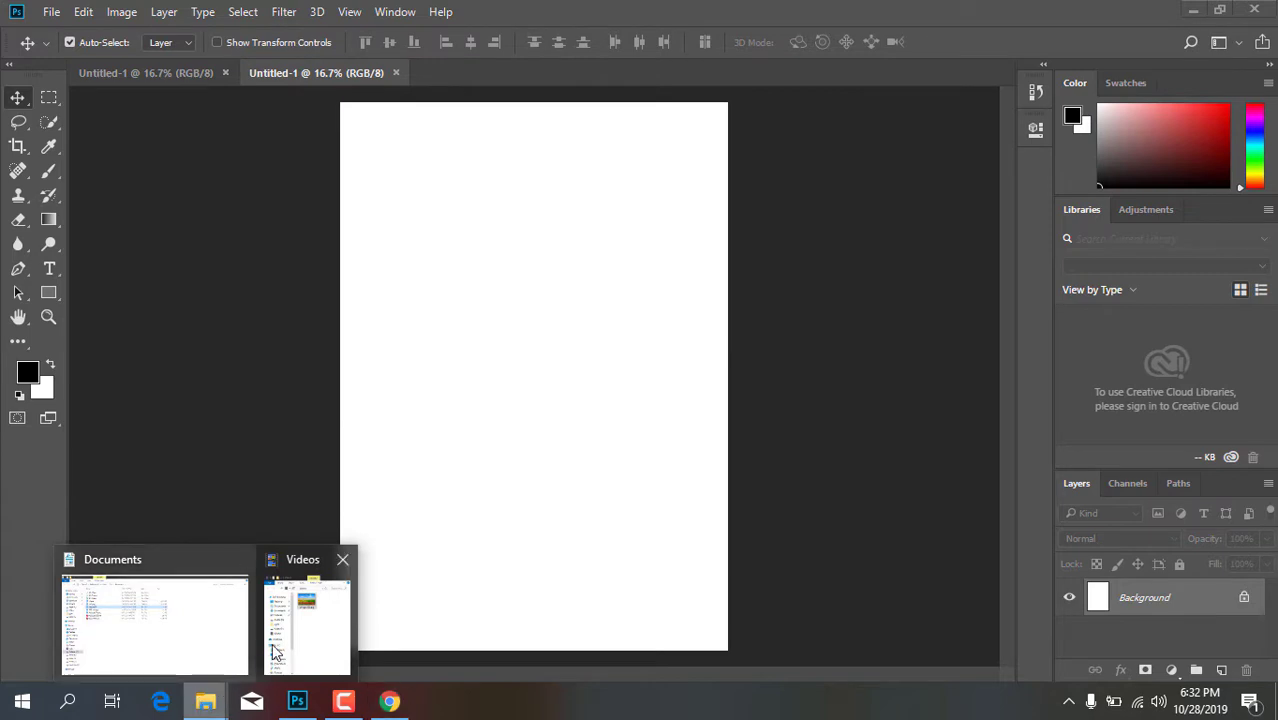
{"action": "left_click", "coordinate": [284, 646]}
{"action": "left_click_drag", "start_coordinate": [1005, 235], "coordinate": [479, 357]}
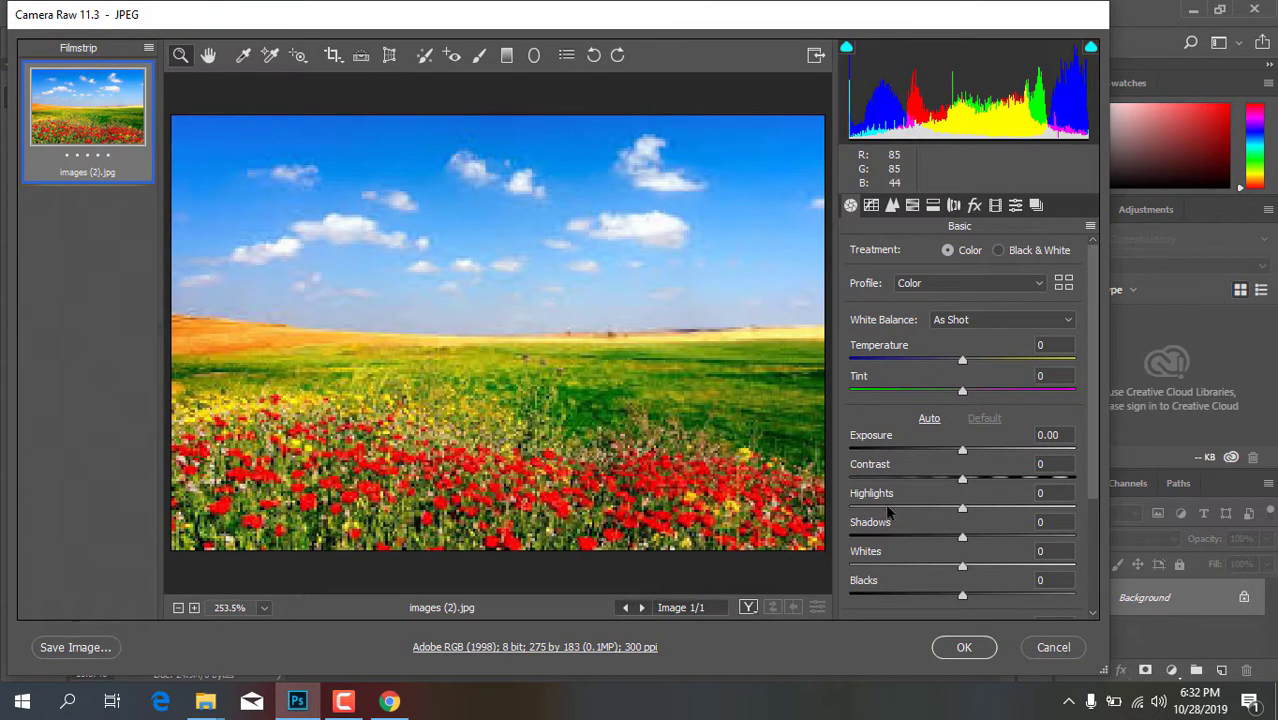
Accept the Camera Raw defaults to place the poppy-field photo as a small layer.
{"action": "left_click", "coordinate": [960, 650]}
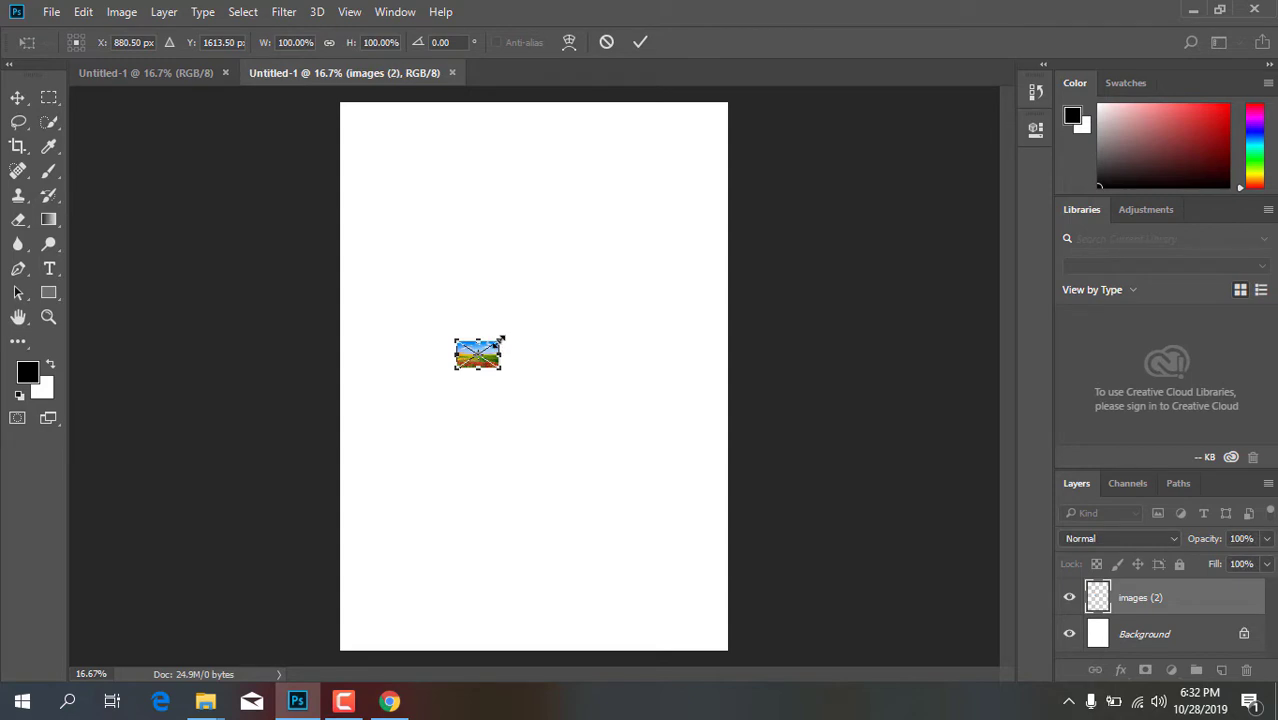
Scale the poppy-field photo to about 729% by 523% as a wide upper banner and commit.
{"action": "left_click_drag", "start_coordinate": [576, 271], "coordinate": [685, 219]}
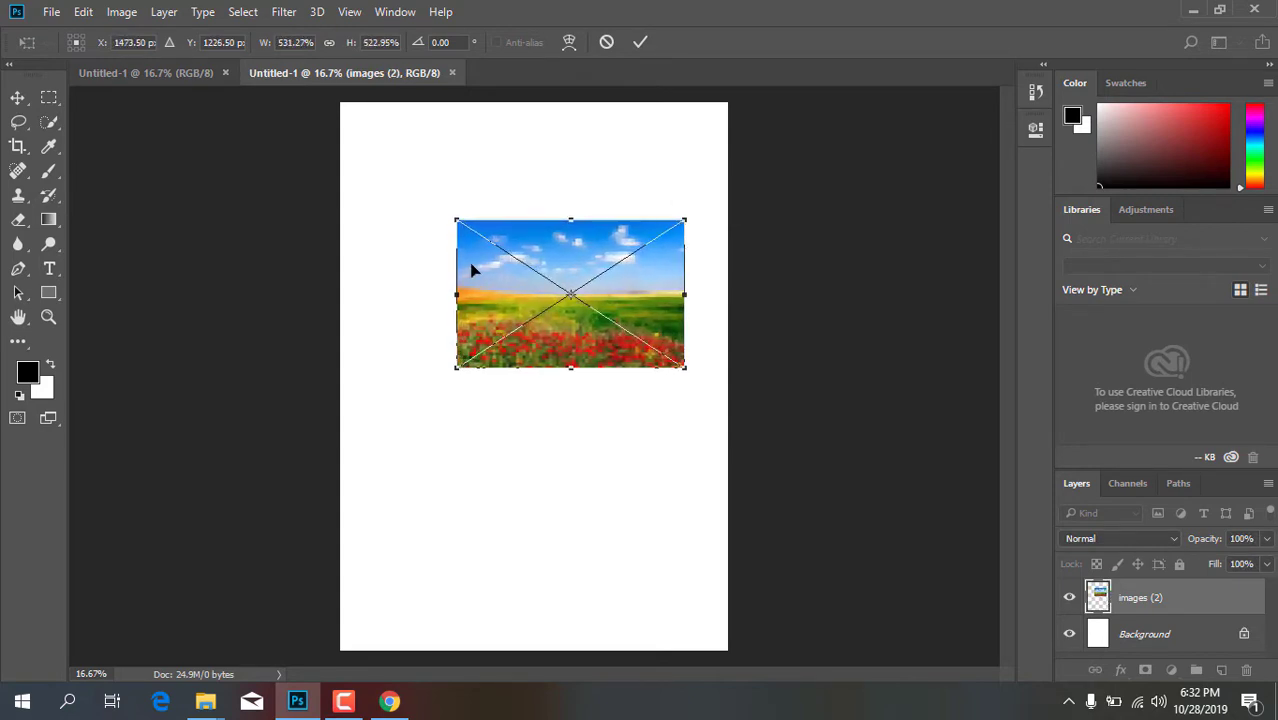
{"action": "left_click_drag", "start_coordinate": [454, 289], "coordinate": [371, 294]}
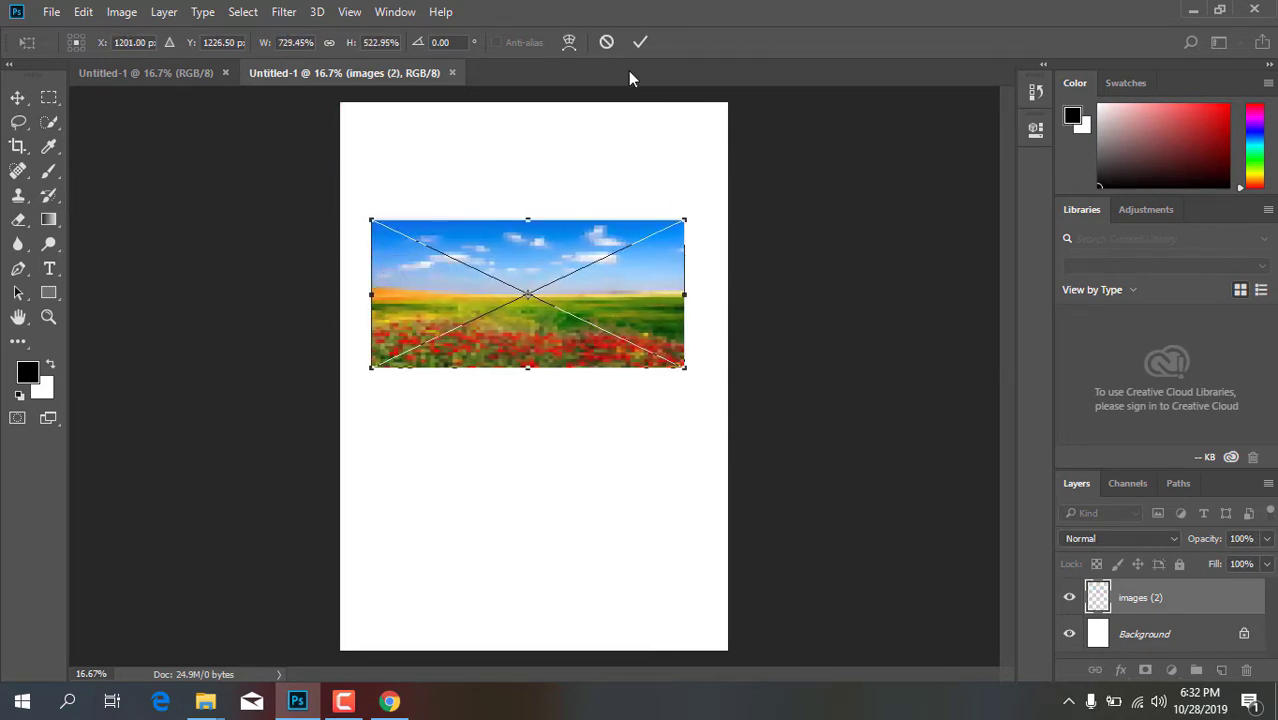
{"action": "left_click", "coordinate": [640, 44]}
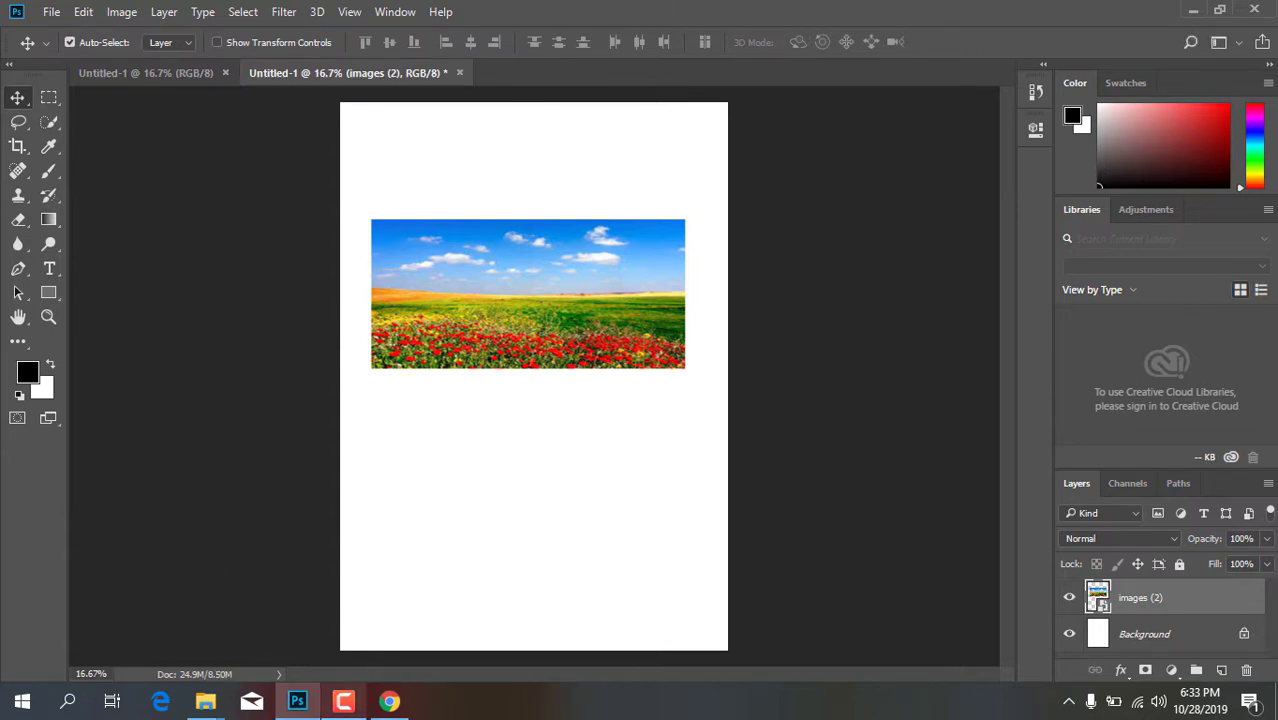
{"action": "left_click", "coordinate": [343, 701]}
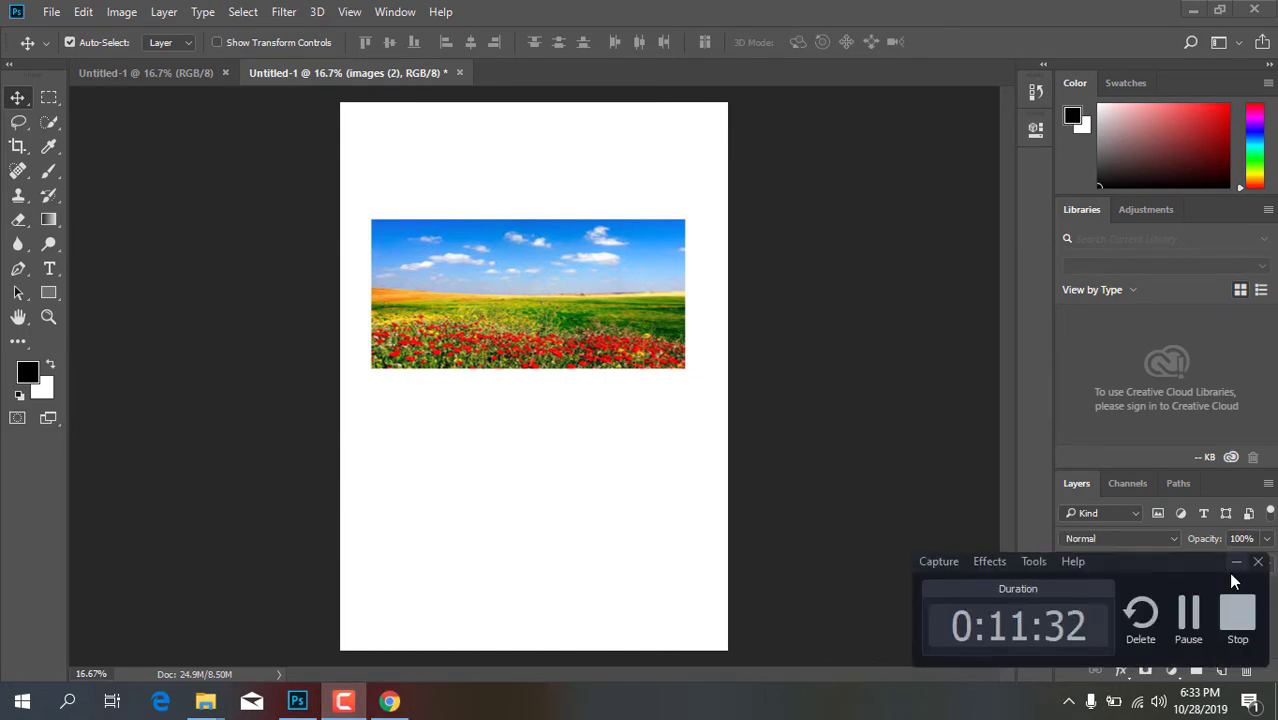